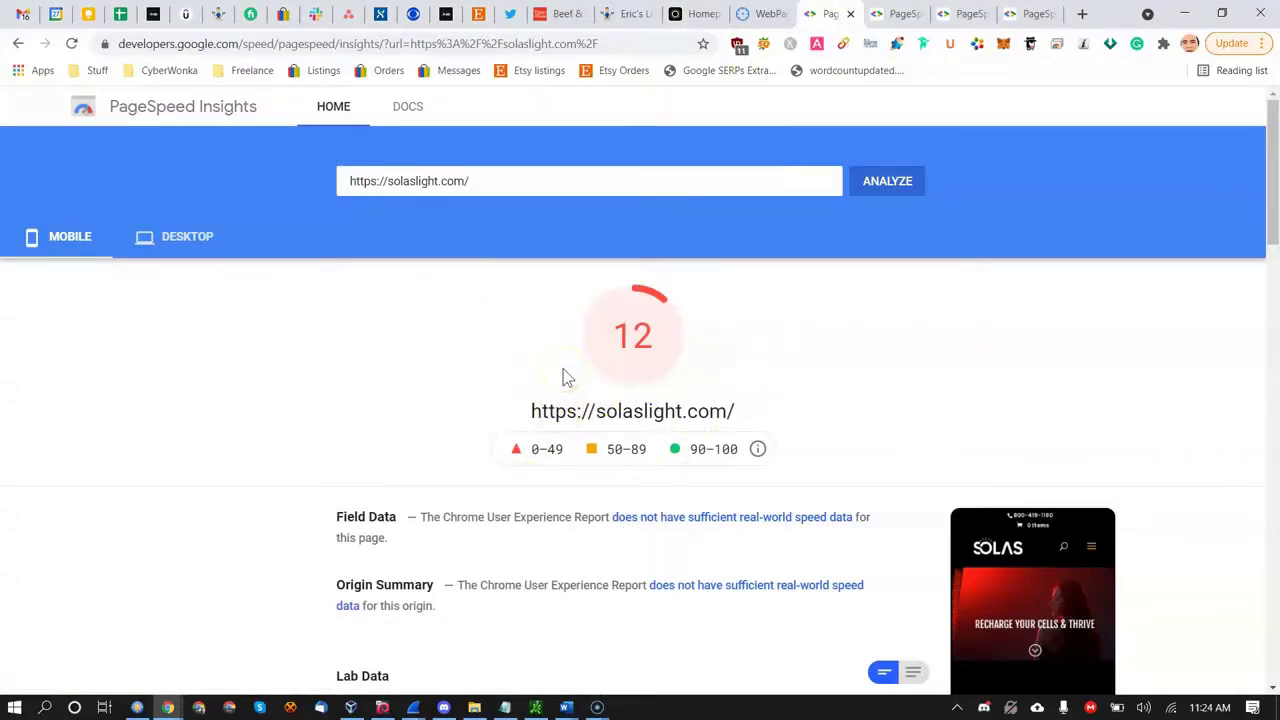
Check the desktop and mobile PageSpeed results for solaslight.com, then review the mobile lab data and opportunities.
click(165, 258)
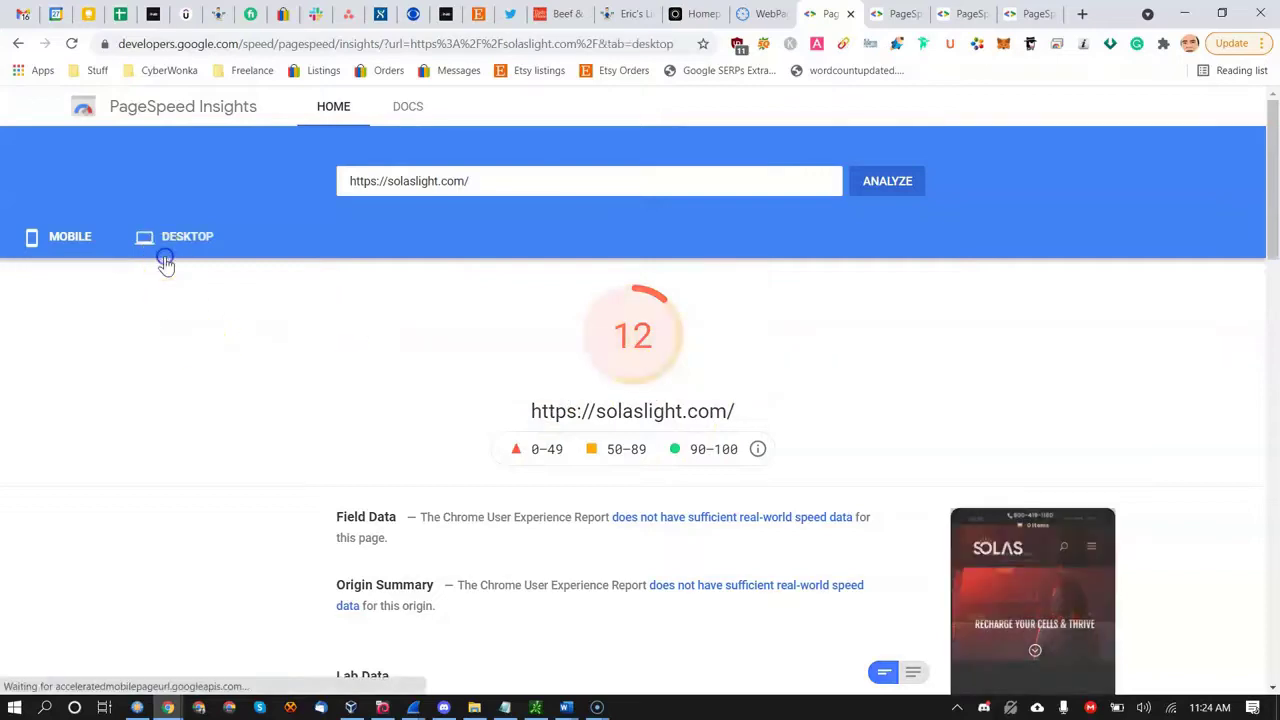
click(94, 236)
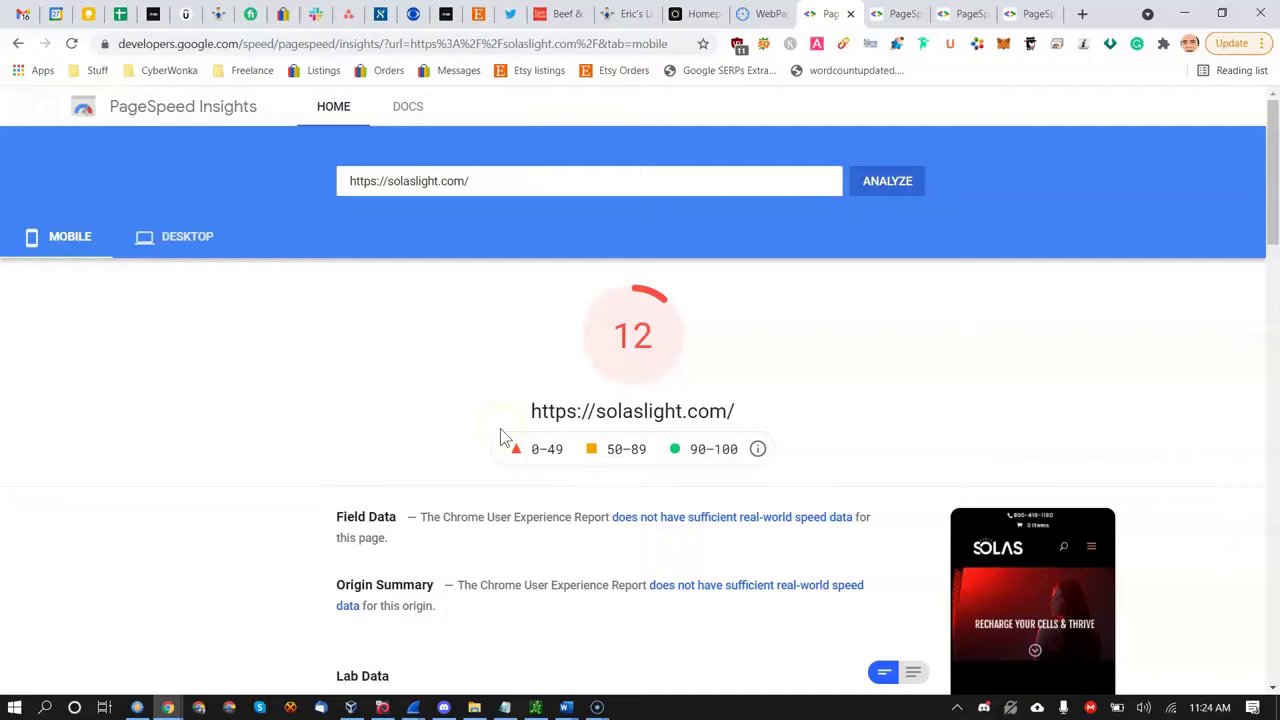
scroll(500, 434, down, 7)
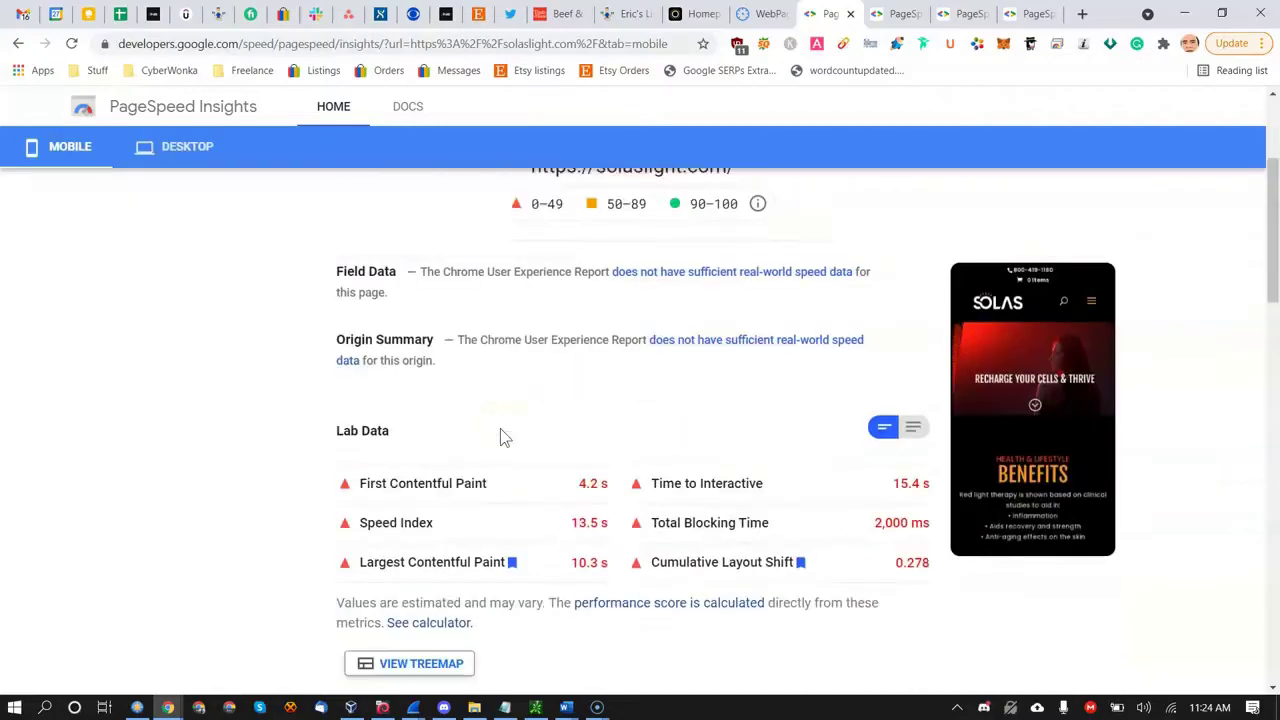
scroll(420, 330, down, 2)
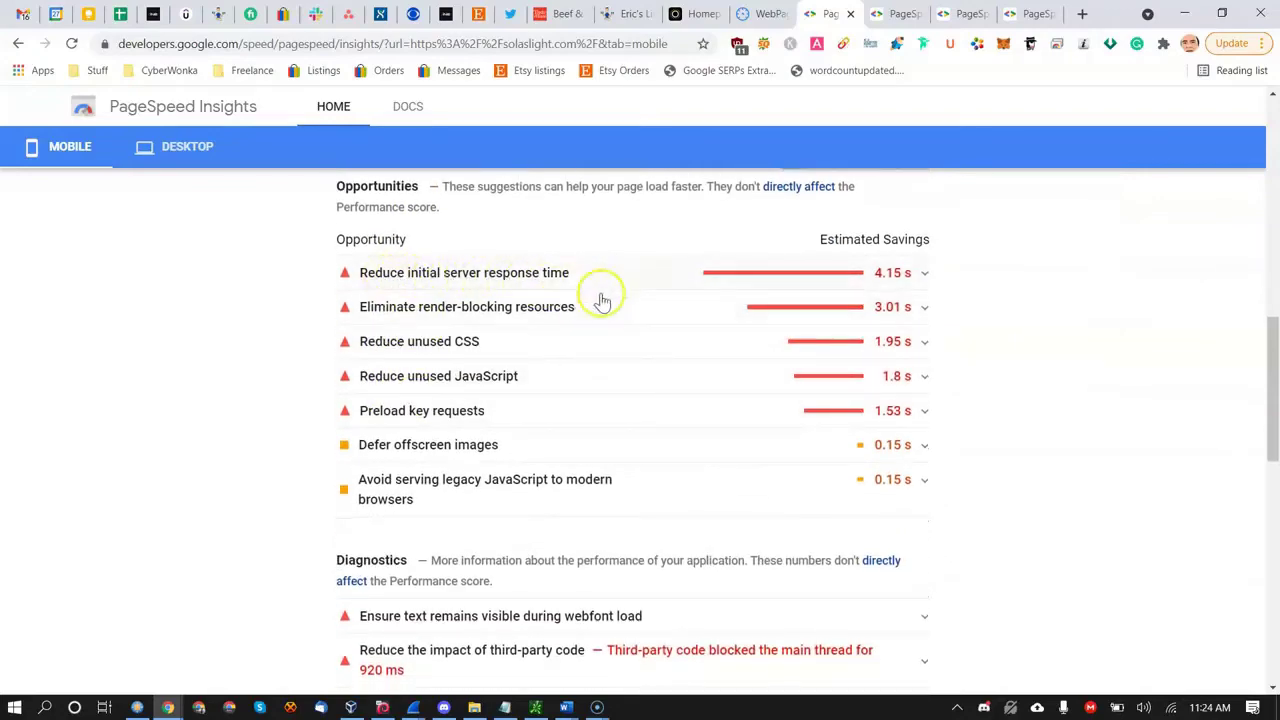
Switch to the WebPageTest results for solaslight.com and examine the first requests in the Waterfall View close up.
click(765, 13)
scroll(500, 470, down, 7)
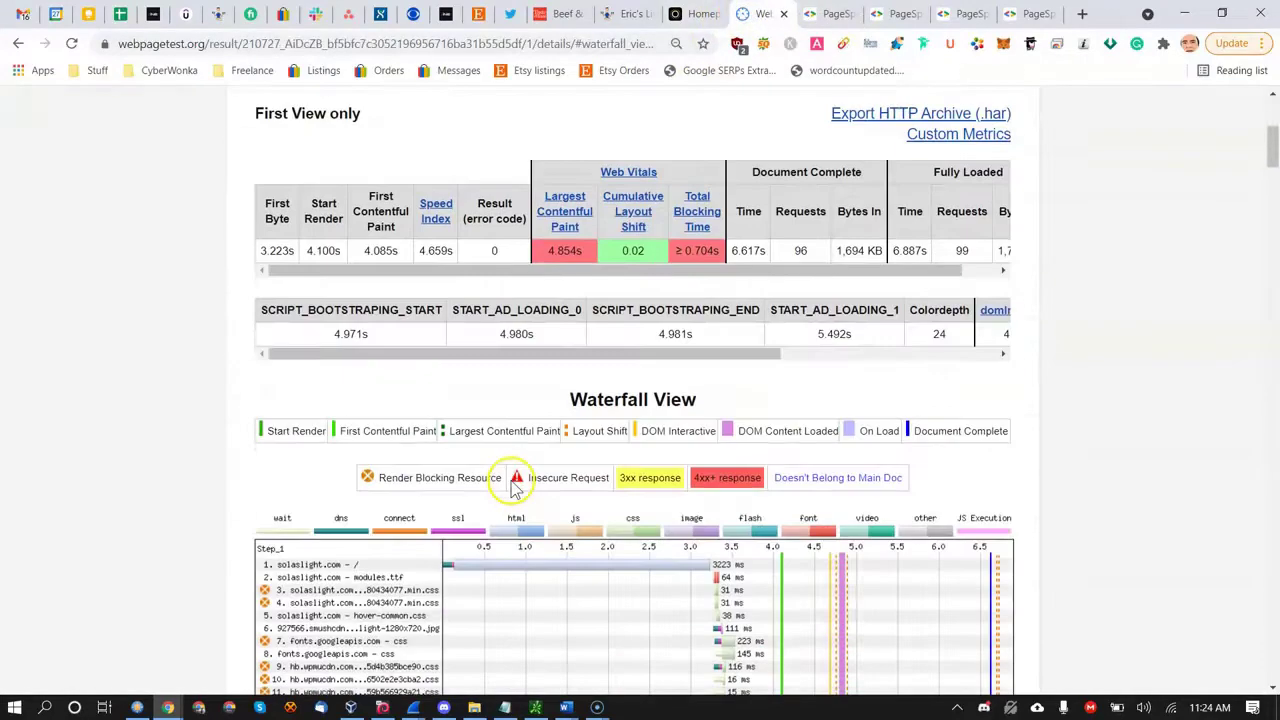
scroll(400, 390, down, 3)
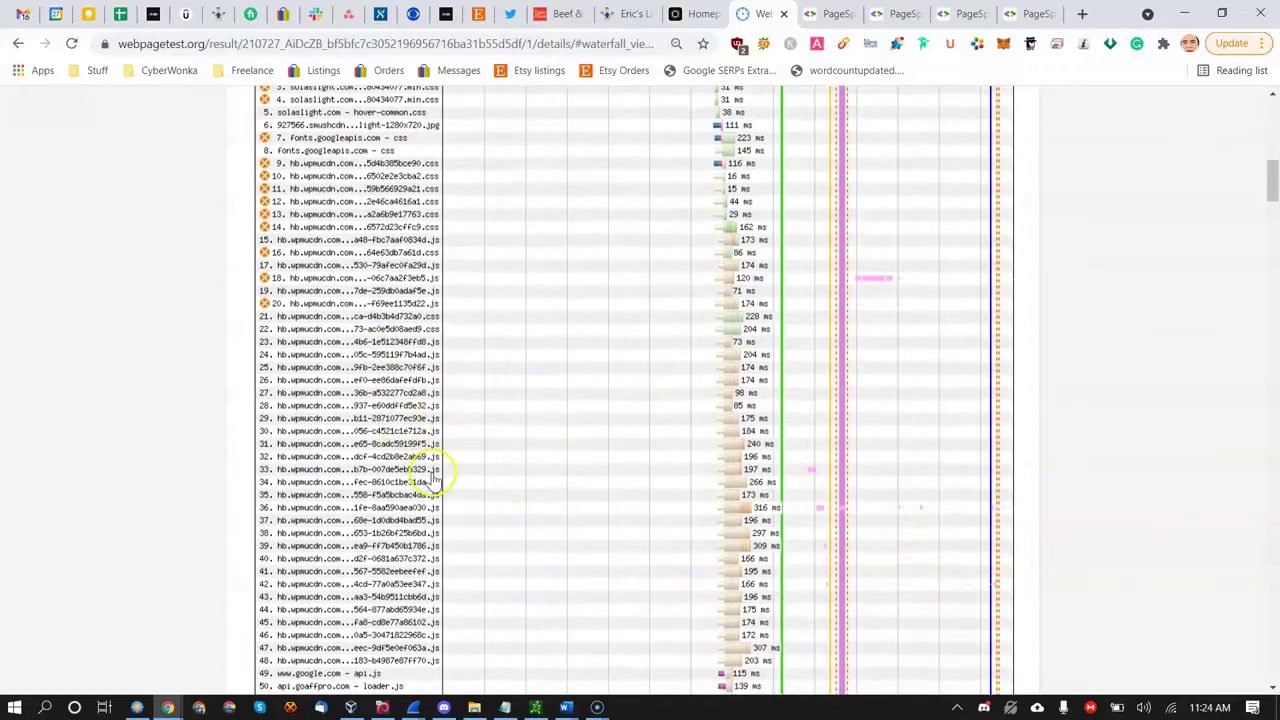
scroll(429, 486, up, 4)
scroll(380, 470, up, 1)
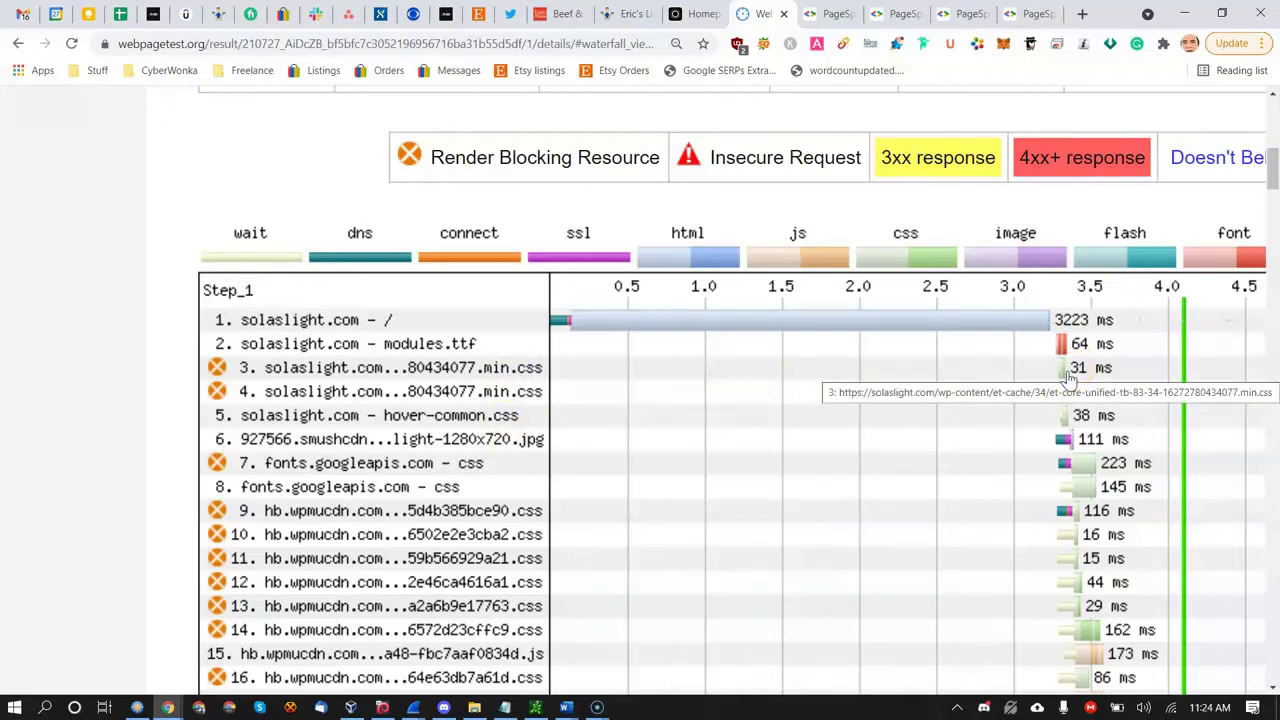
Examine the remaining waterfall requests through to the CPU utilization, bandwidth and main thread charts.
scroll(1070, 377, down, 1)
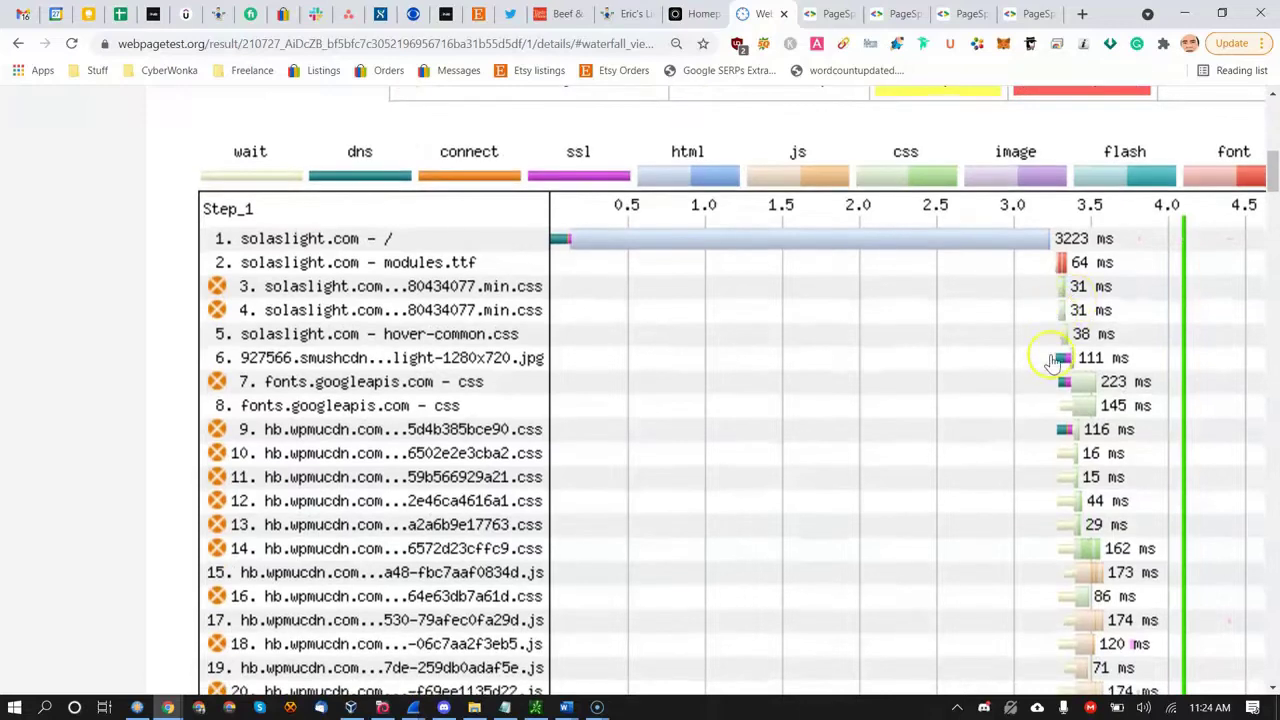
scroll(1075, 360, down, 8)
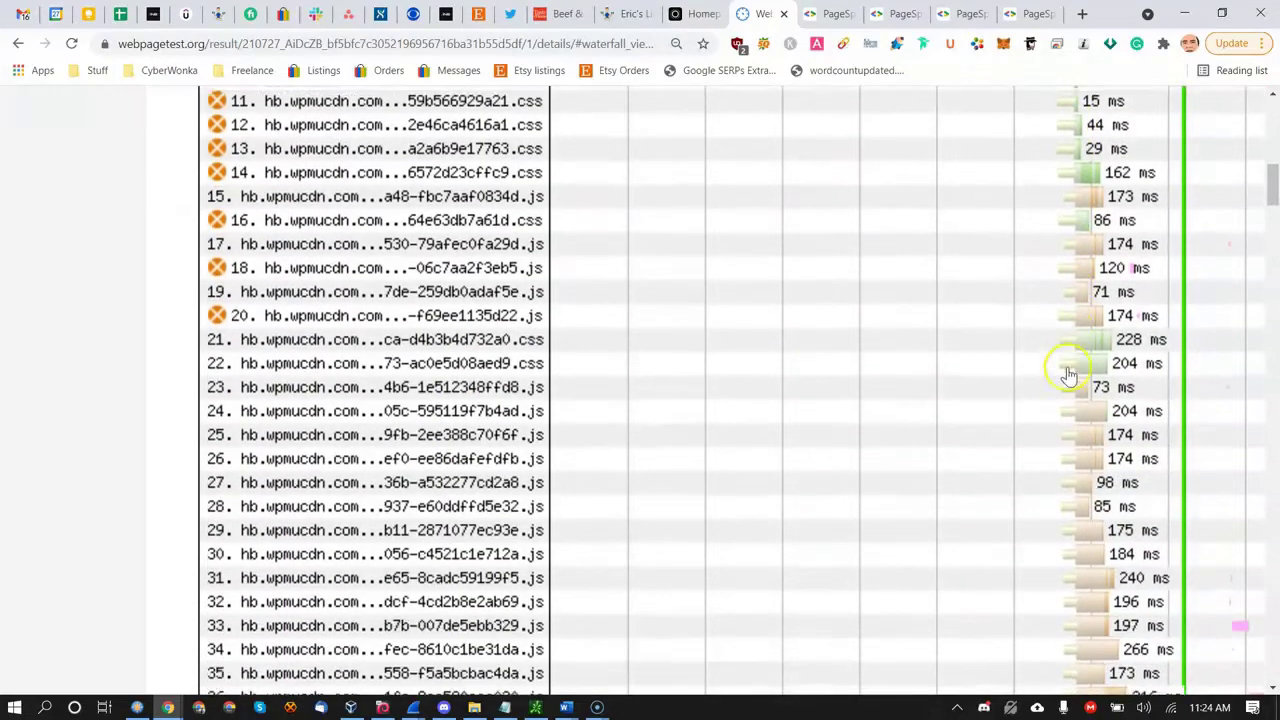
scroll(1067, 380, down, 9)
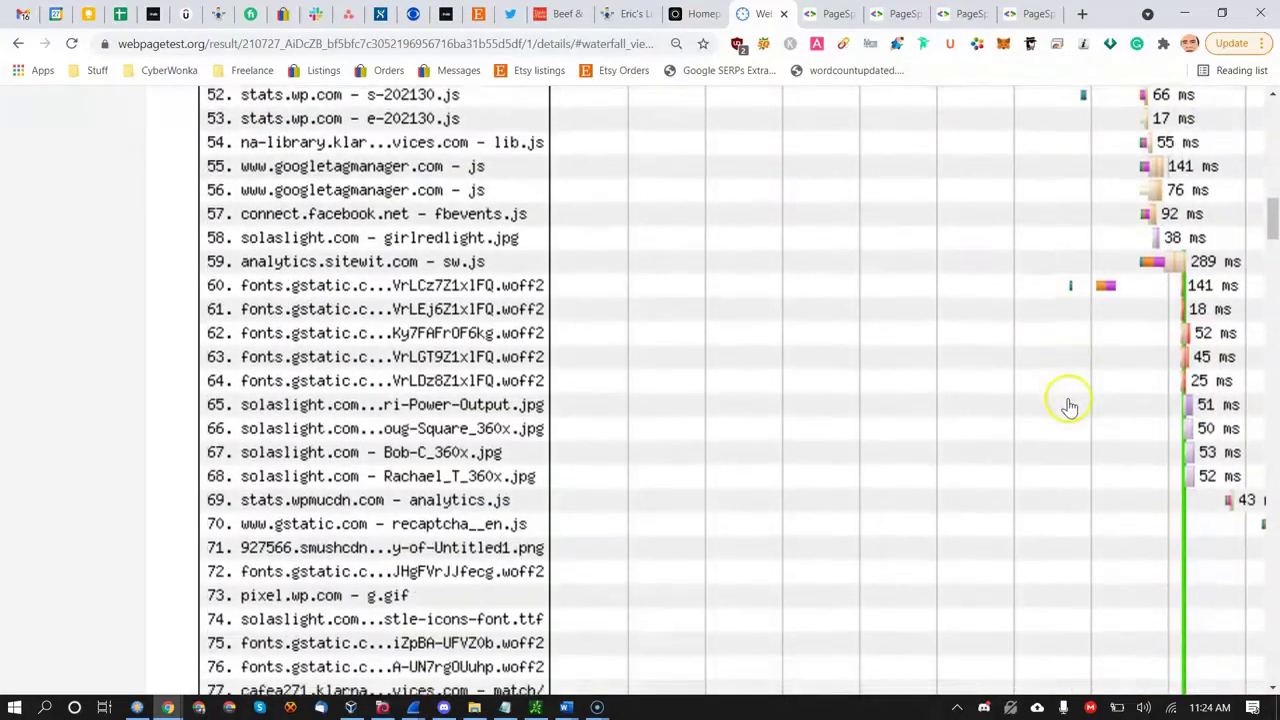
scroll(1073, 415, right, 3)
scroll(1088, 389, down, 8)
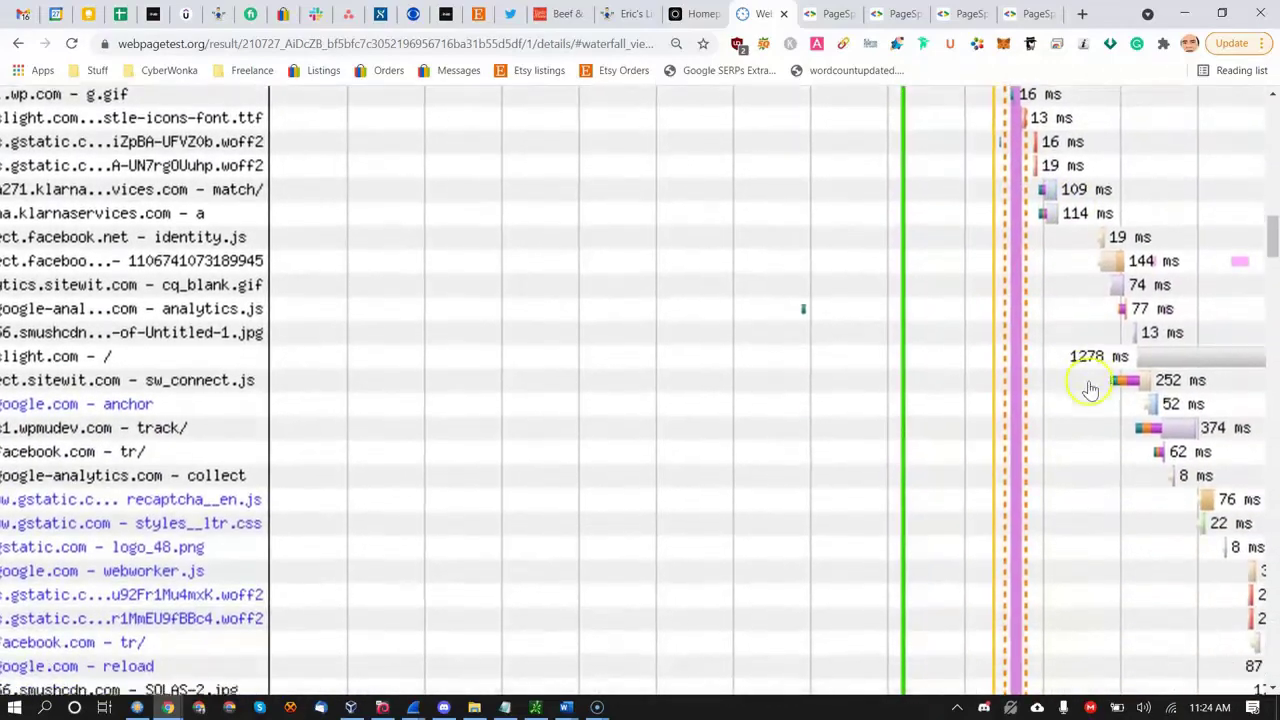
scroll(902, 402, right, 2)
scroll(1026, 349, down, 3)
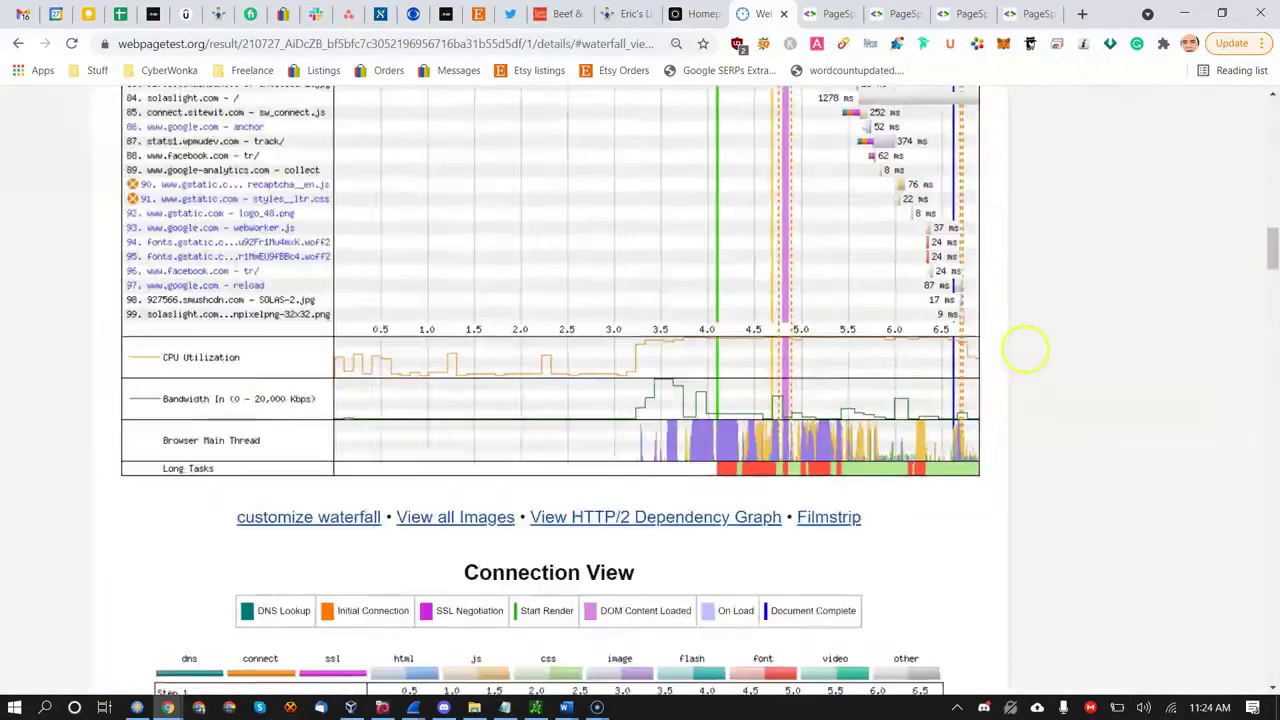
Compare the initial solaslight.com page request with the CSS and JS requests that follow it in the waterfall.
scroll(1000, 320, up, 4)
scroll(440, 287, up, 10)
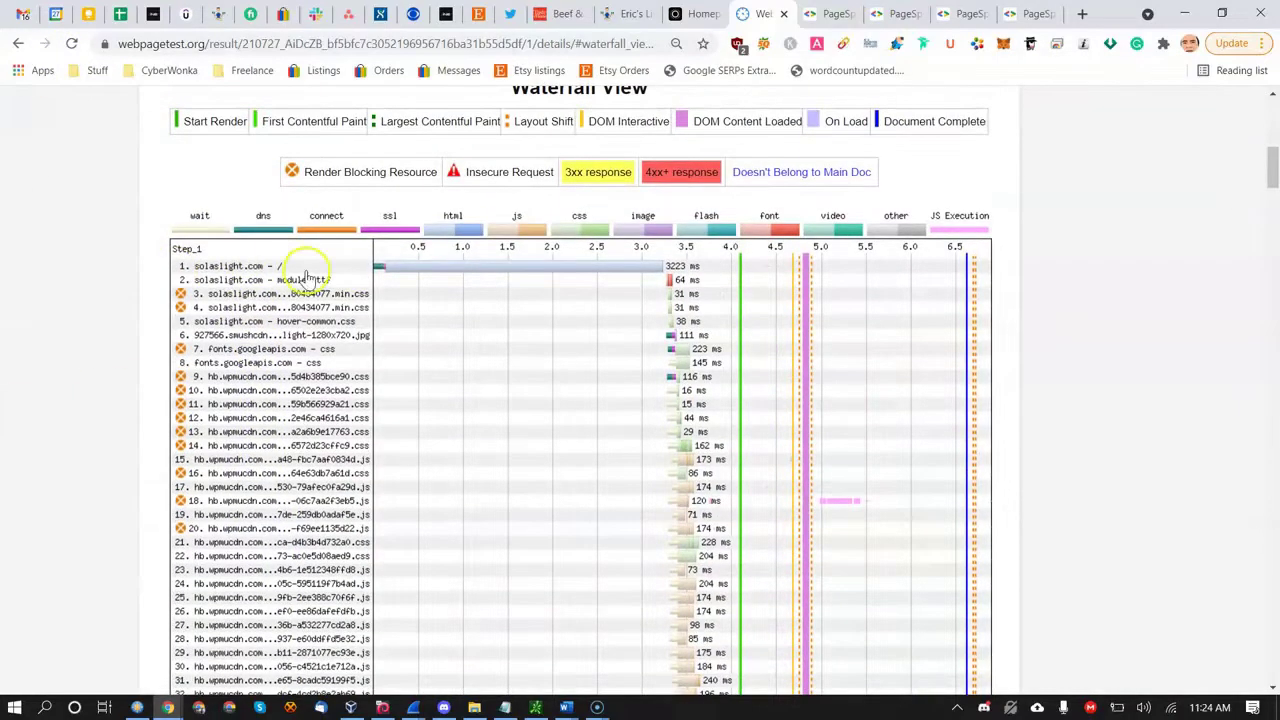
scroll(443, 288, up, 1)
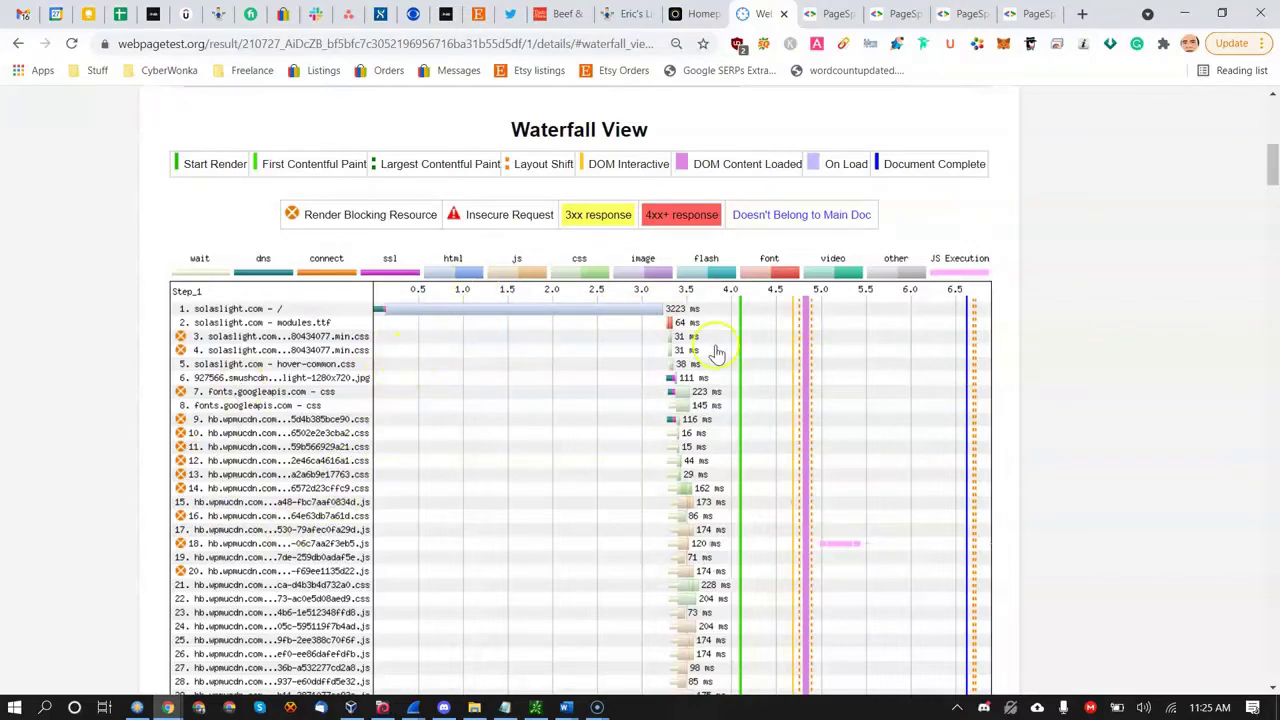
scroll(700, 380, down, 3)
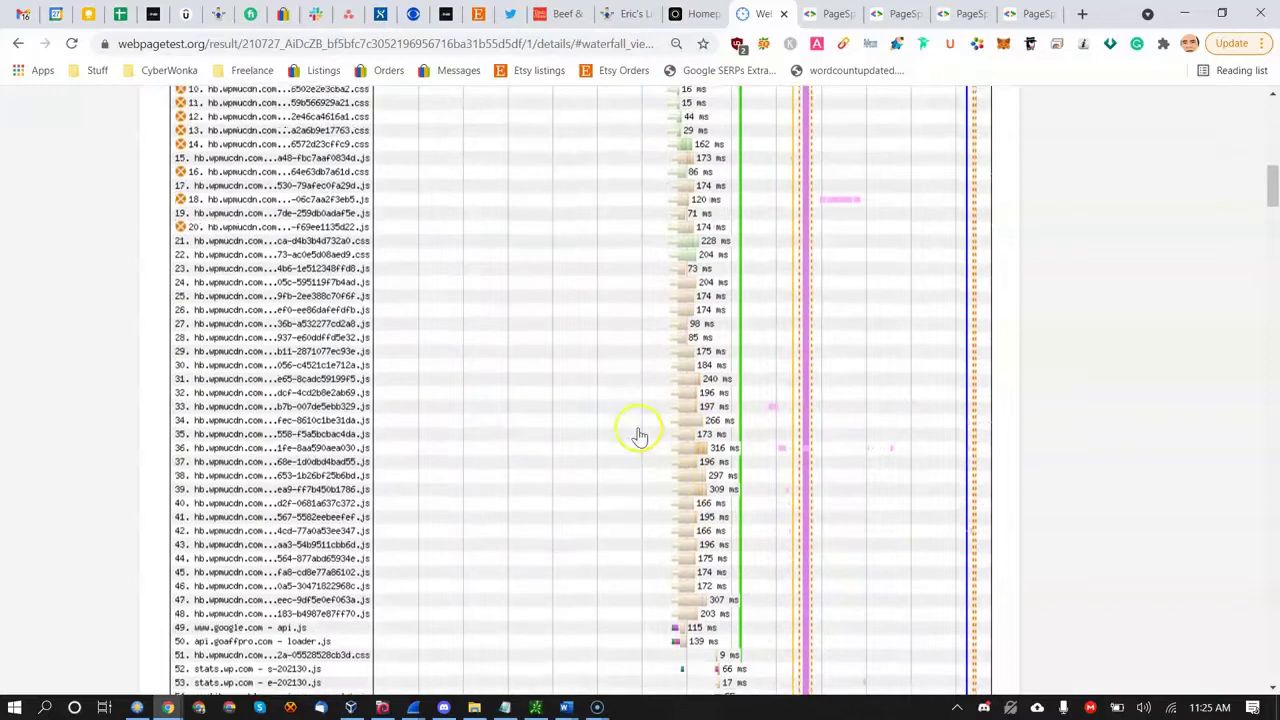
scroll(640, 437, up, 3)
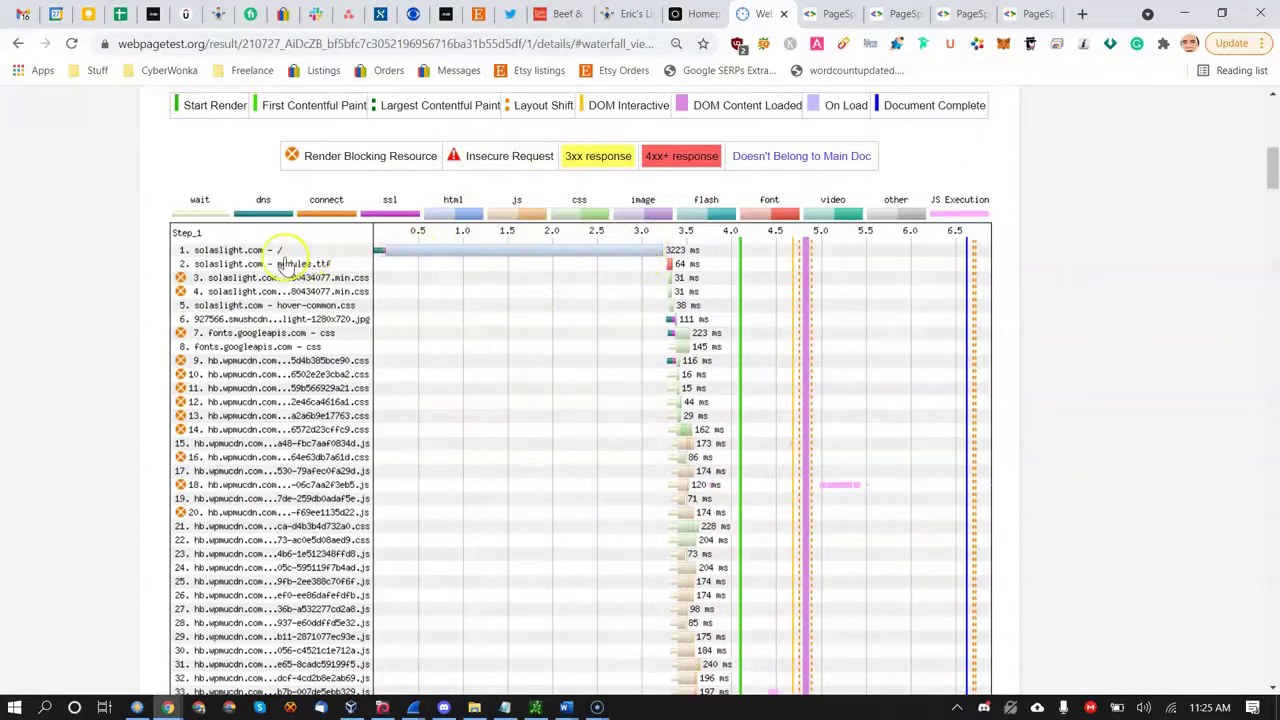
scroll(283, 263, up, 1)
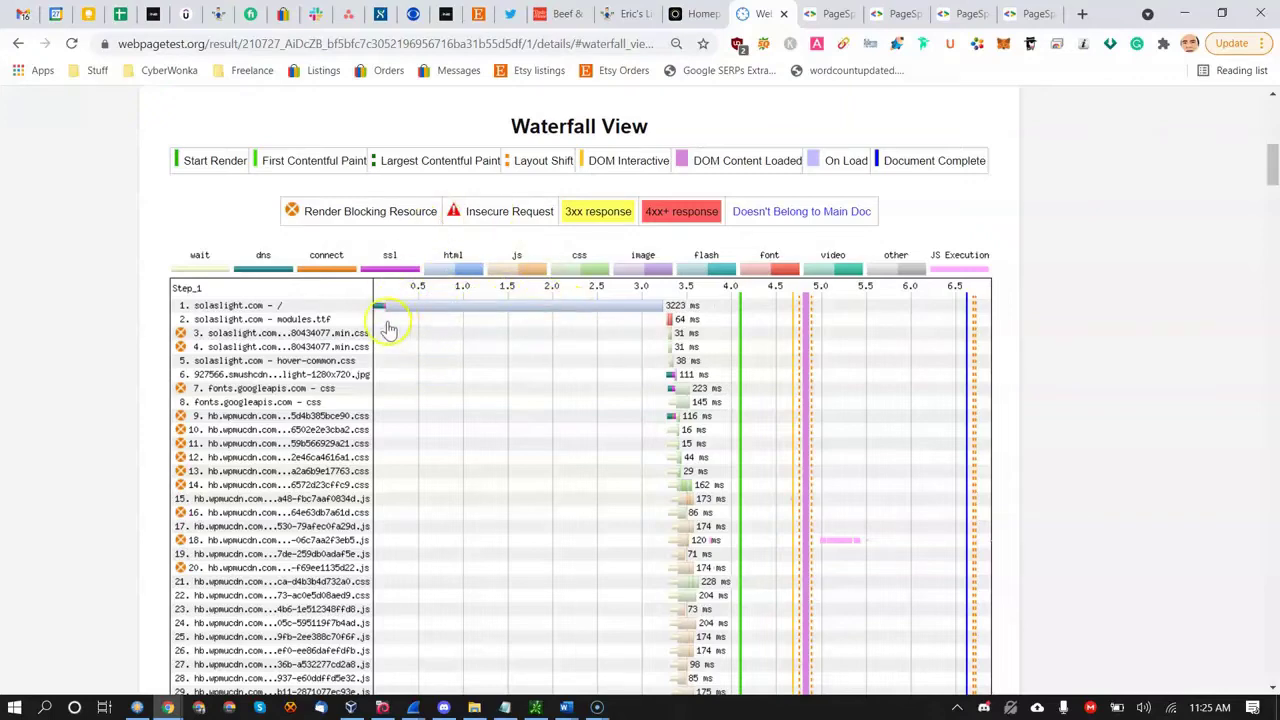
scroll(399, 317, up, 1)
scroll(399, 317, up, 3)
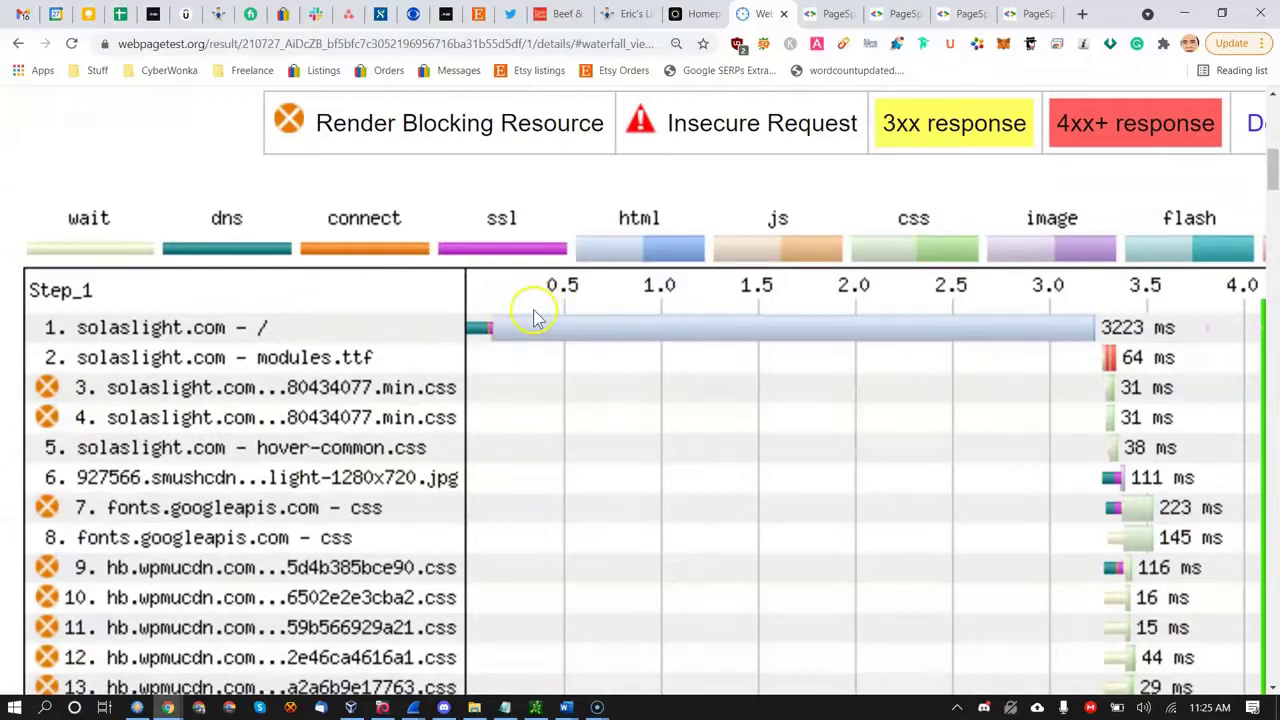
scroll(535, 332, down, 5)
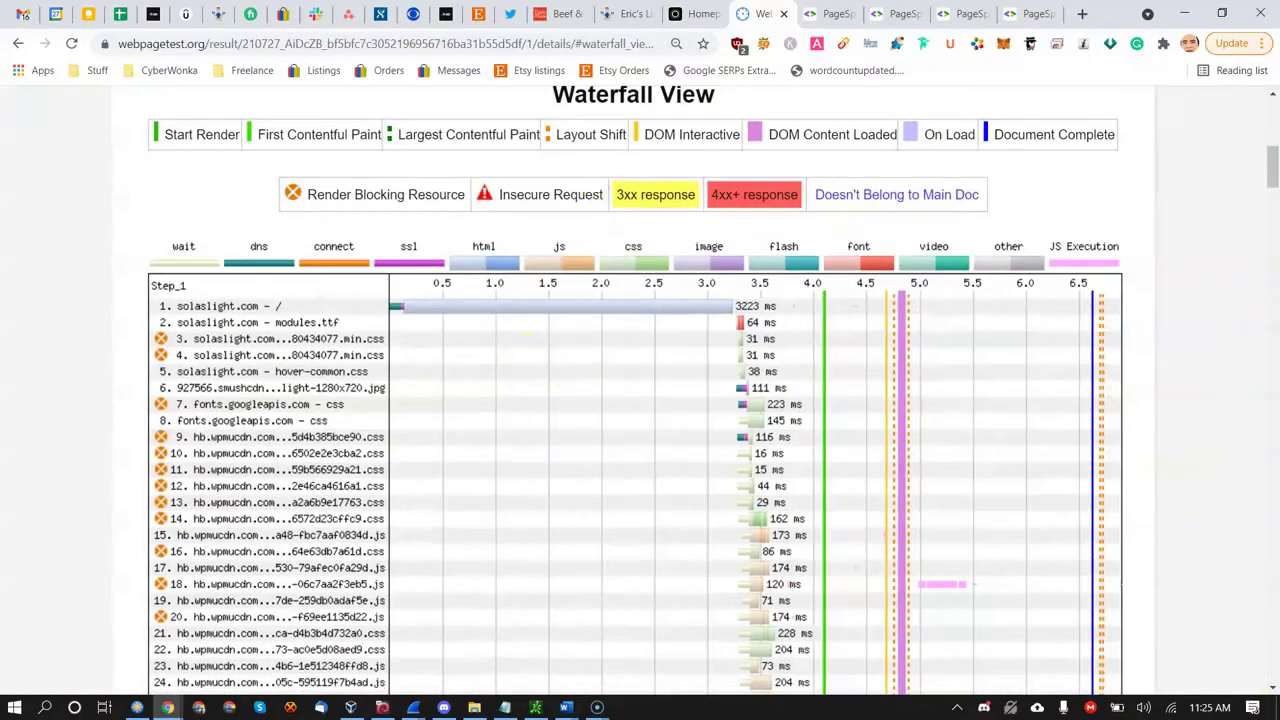
Compare the mobile PageSpeed score of solaslight.com with the desktop score of ebay.com.
click(825, 14)
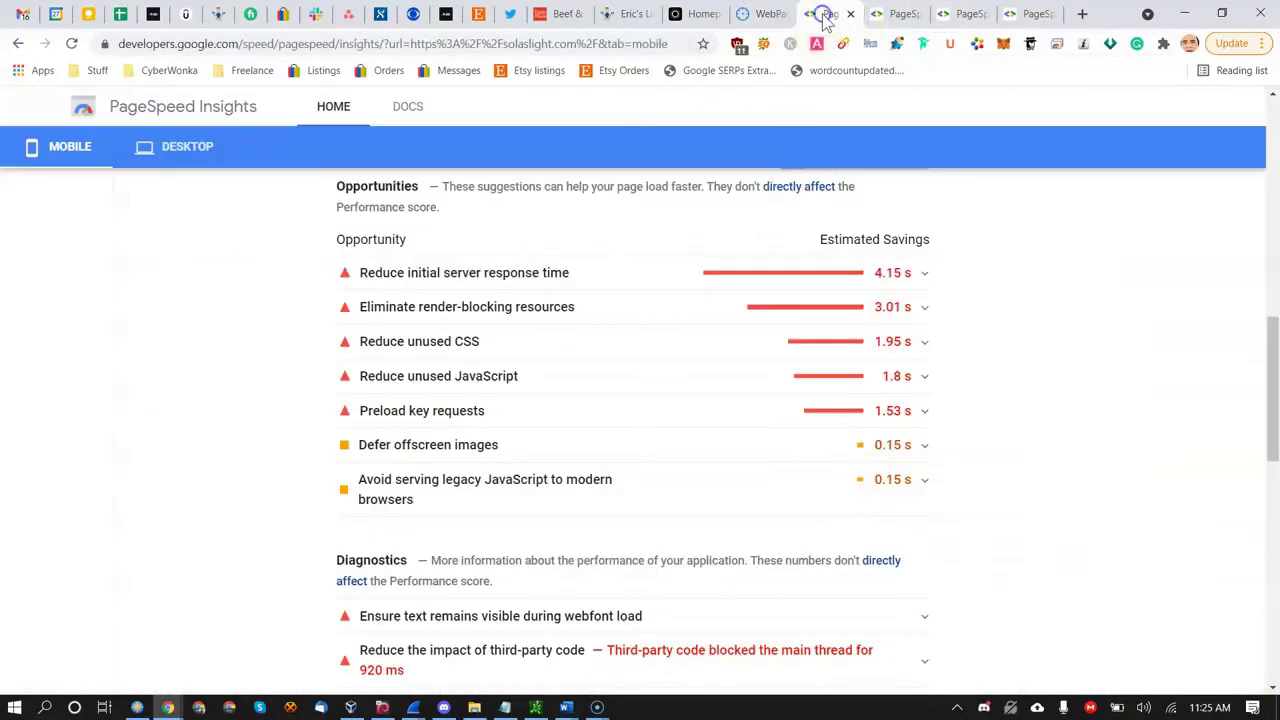
scroll(771, 320, up, 10)
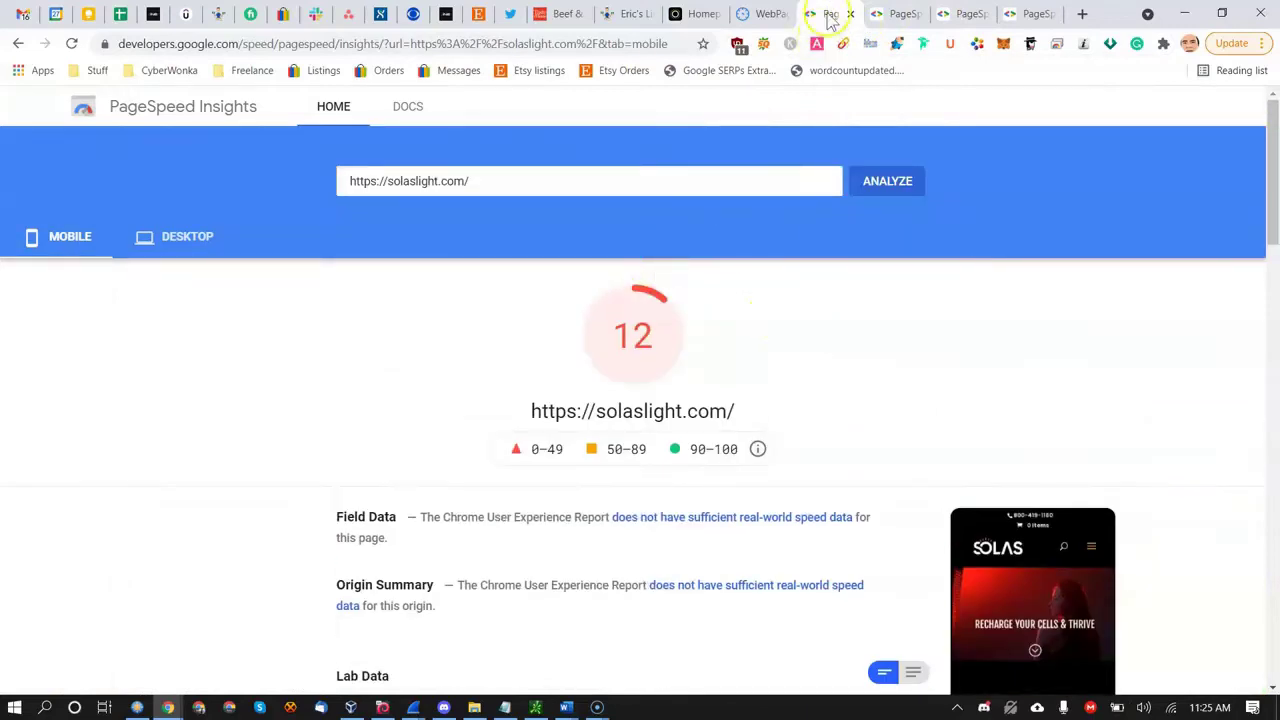
click(893, 14)
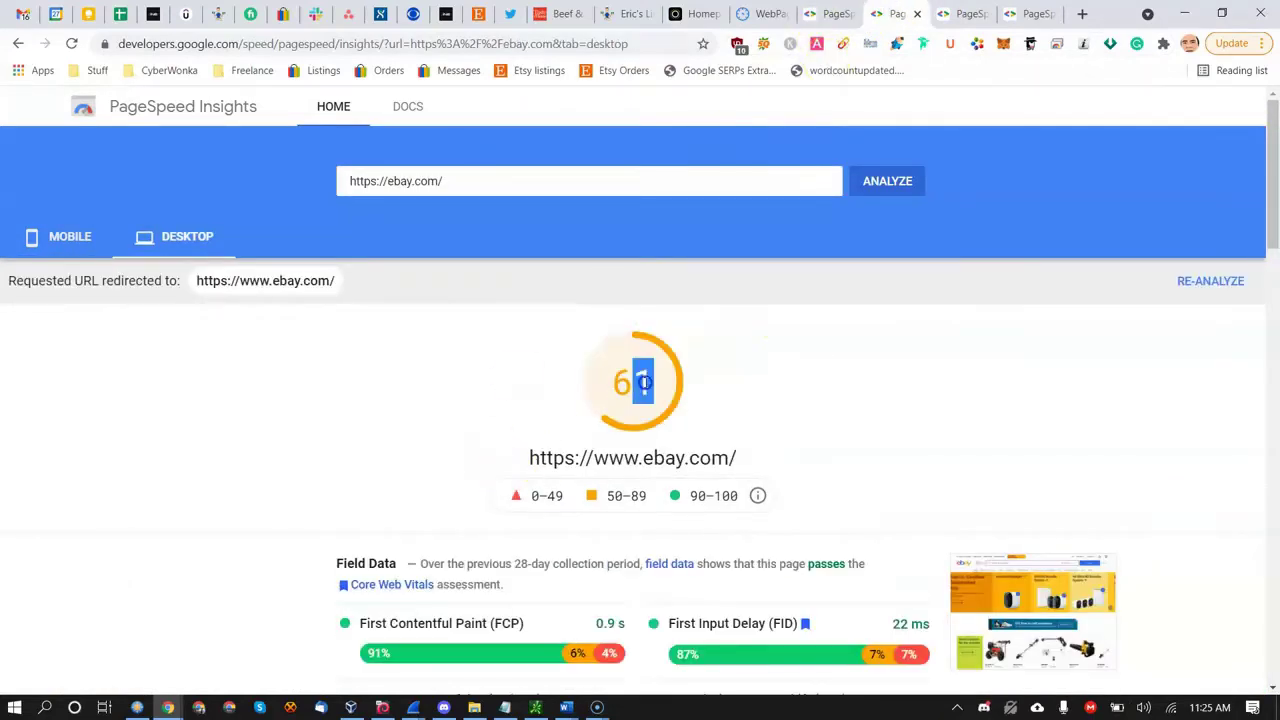
scroll(530, 415, down, 3)
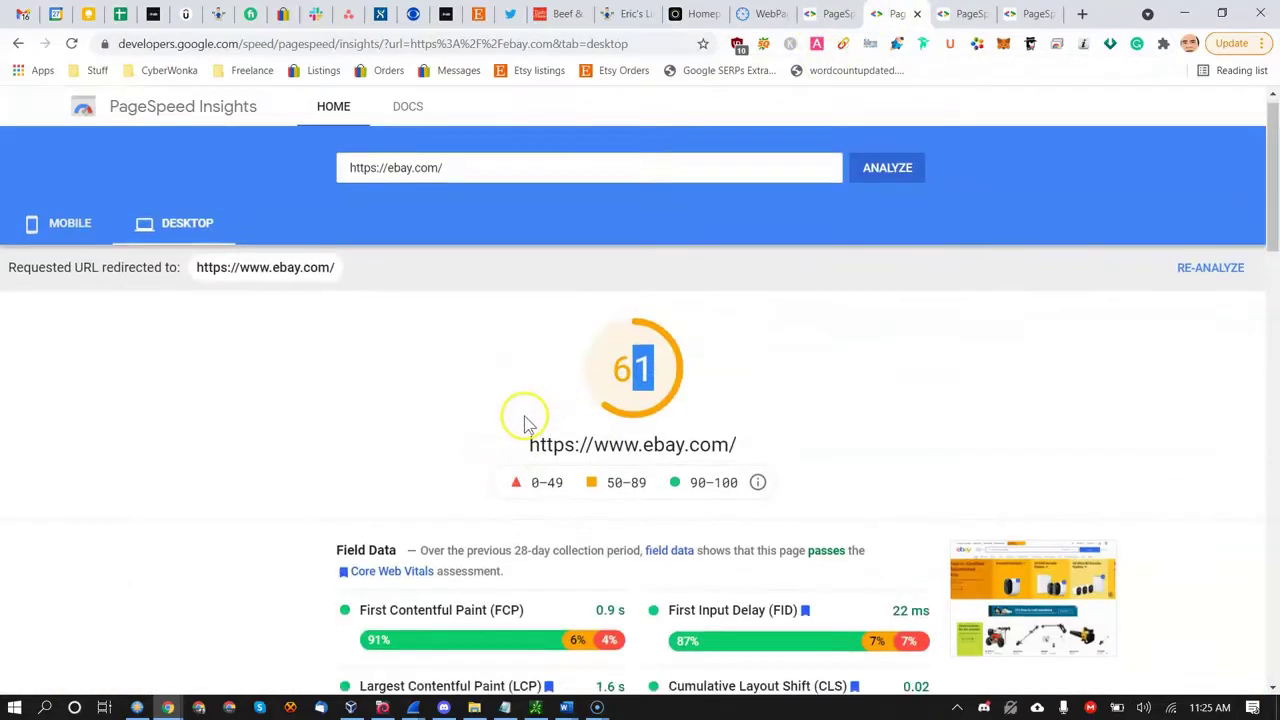
scroll(523, 412, up, 3)
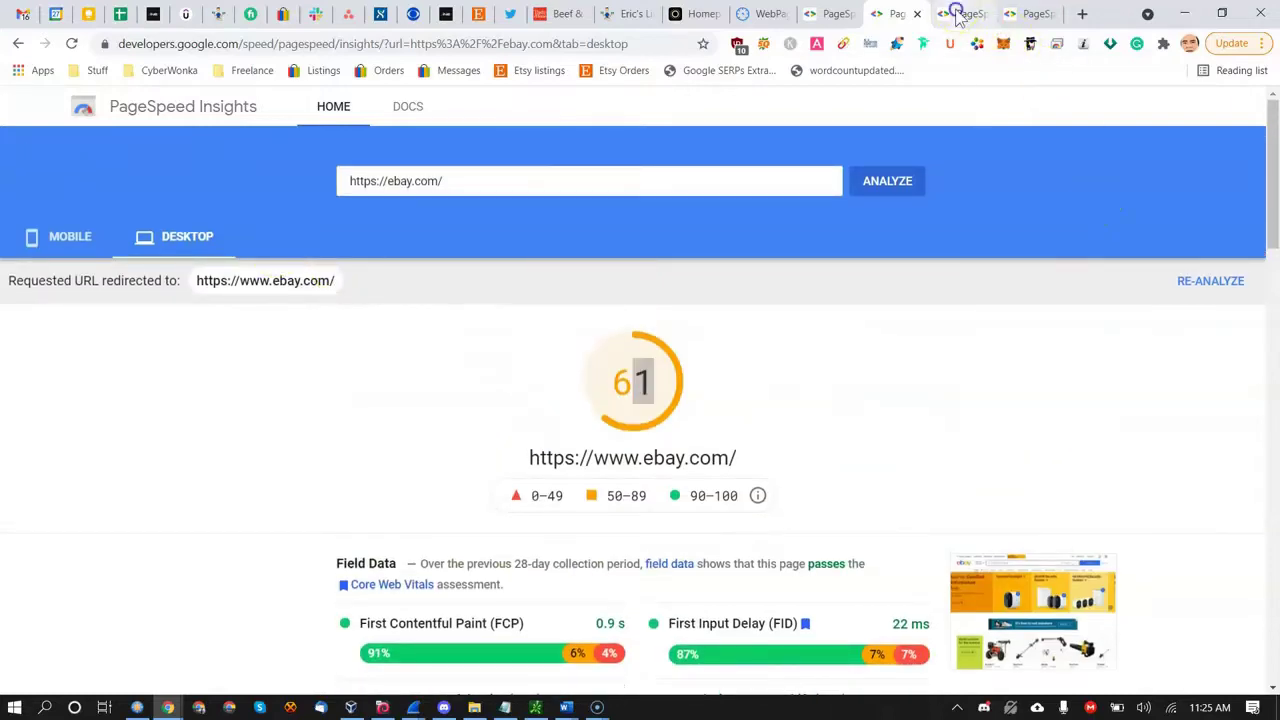
Check the PageSpeed scores of amazon.com on desktop and mobile, and of verizon.com on mobile.
click(965, 14)
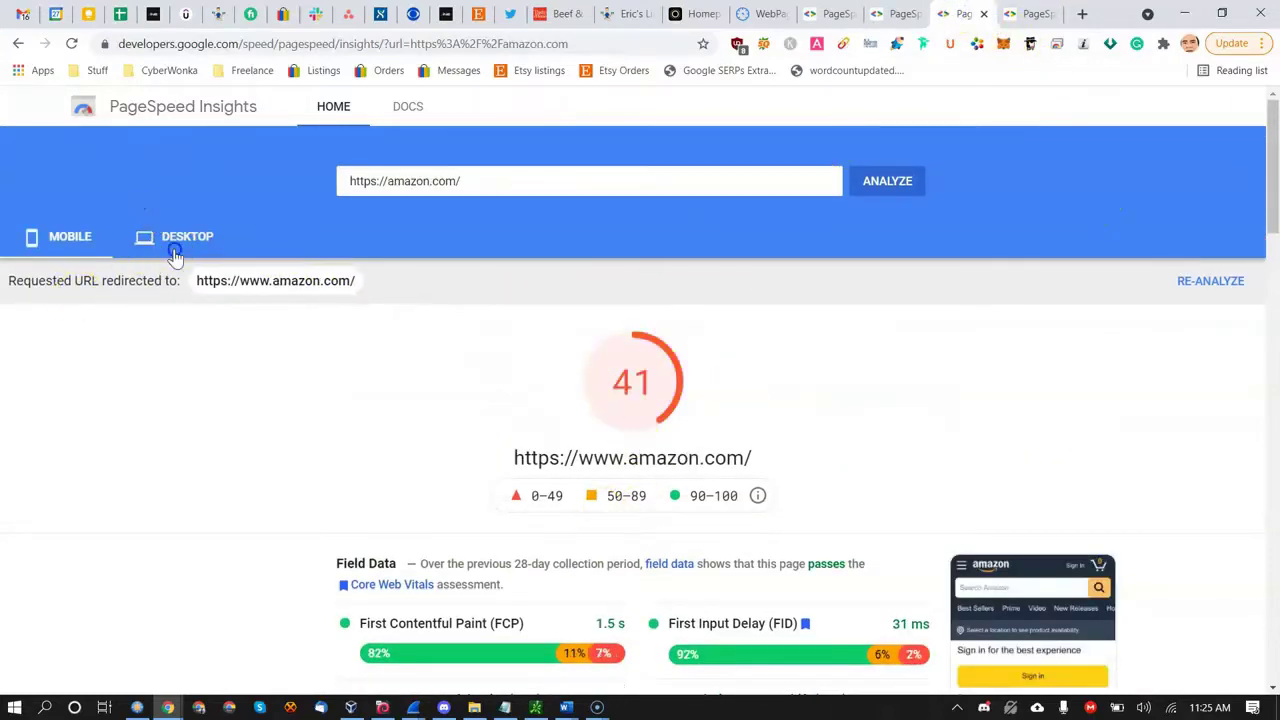
click(175, 250)
click(98, 240)
click(1025, 14)
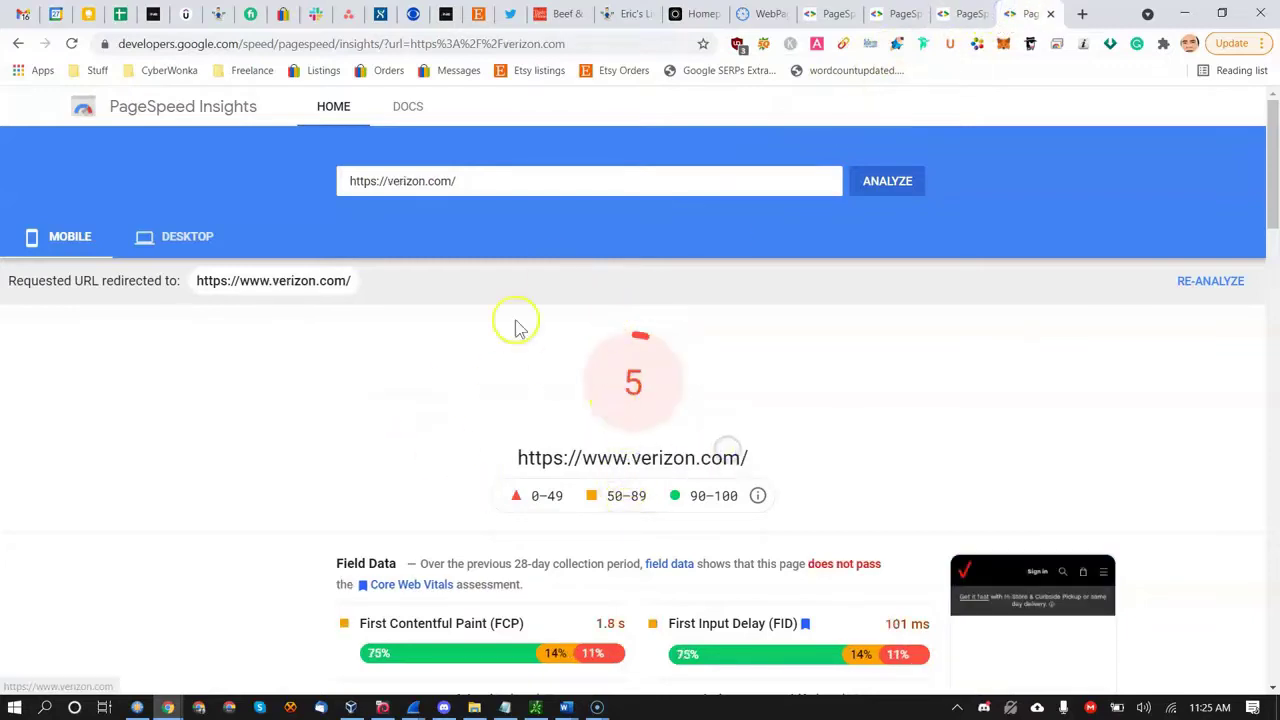
Return to the solaslight.com mobile report and view the details of the "Reduce initial server response time" opportunity, then collapse them.
click(745, 14)
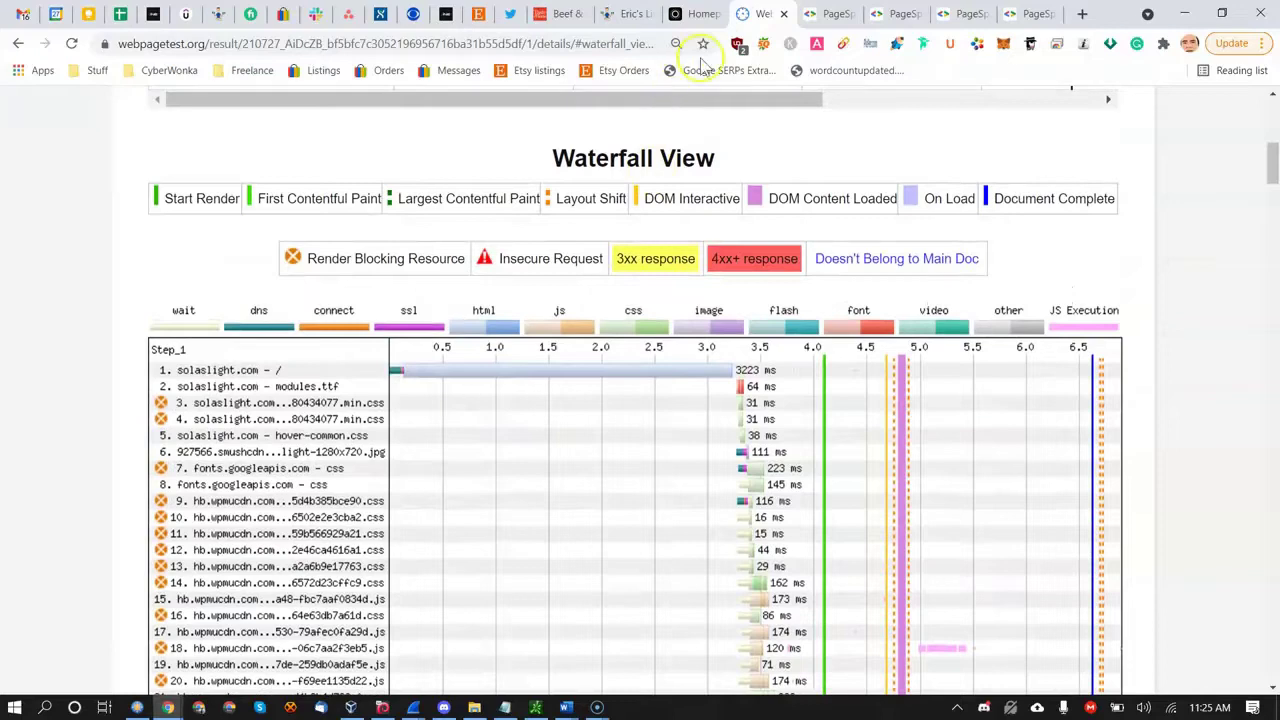
click(828, 14)
scroll(529, 420, down, 5)
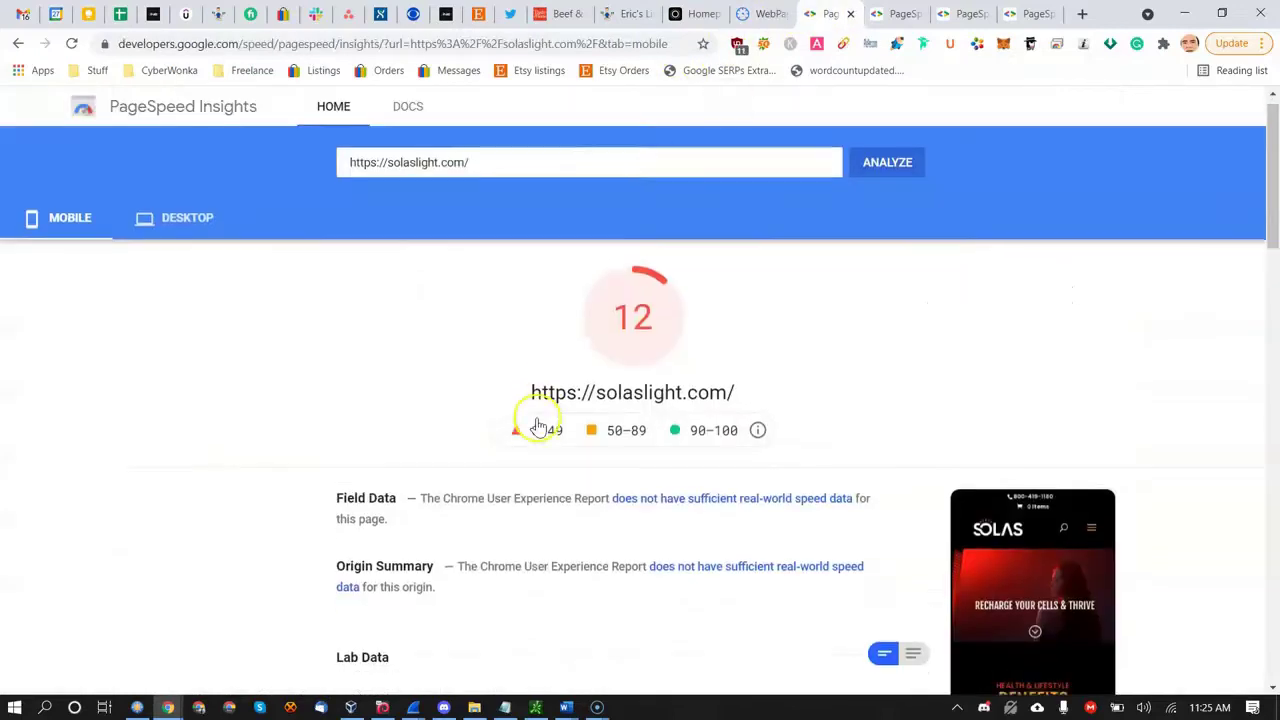
scroll(476, 468, down, 4)
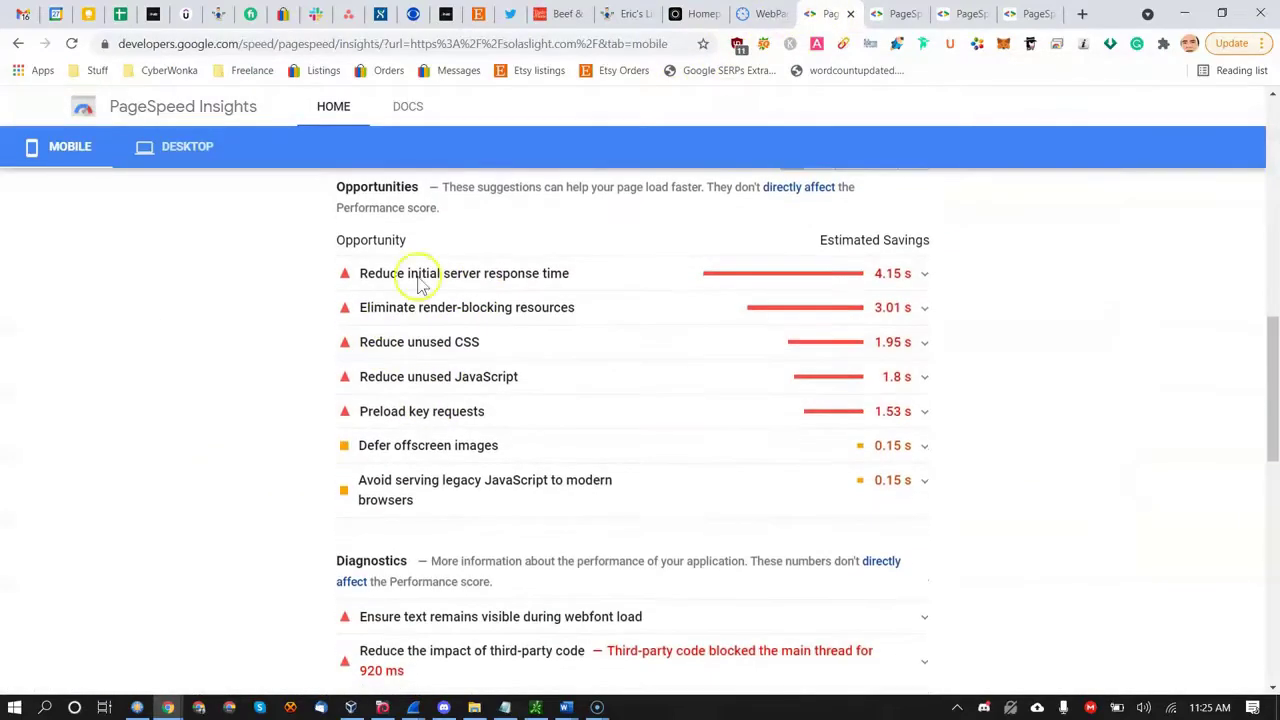
drag(443, 283, 566, 277)
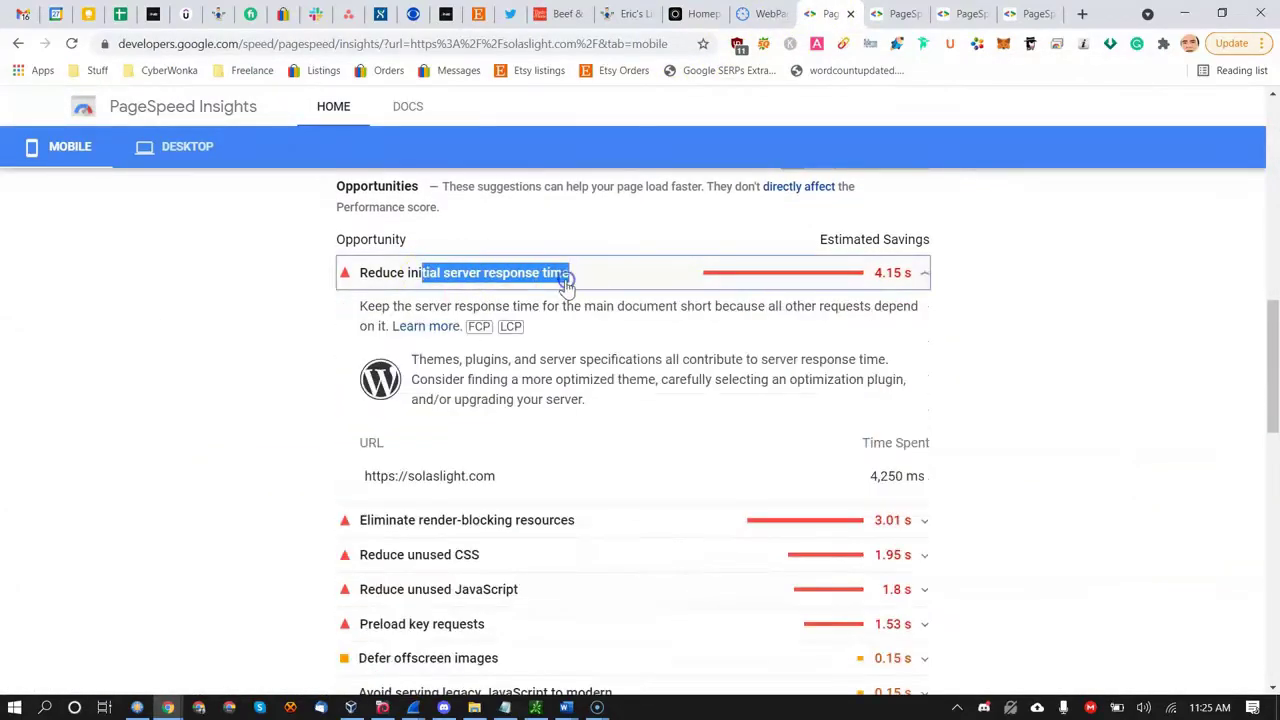
click(515, 277)
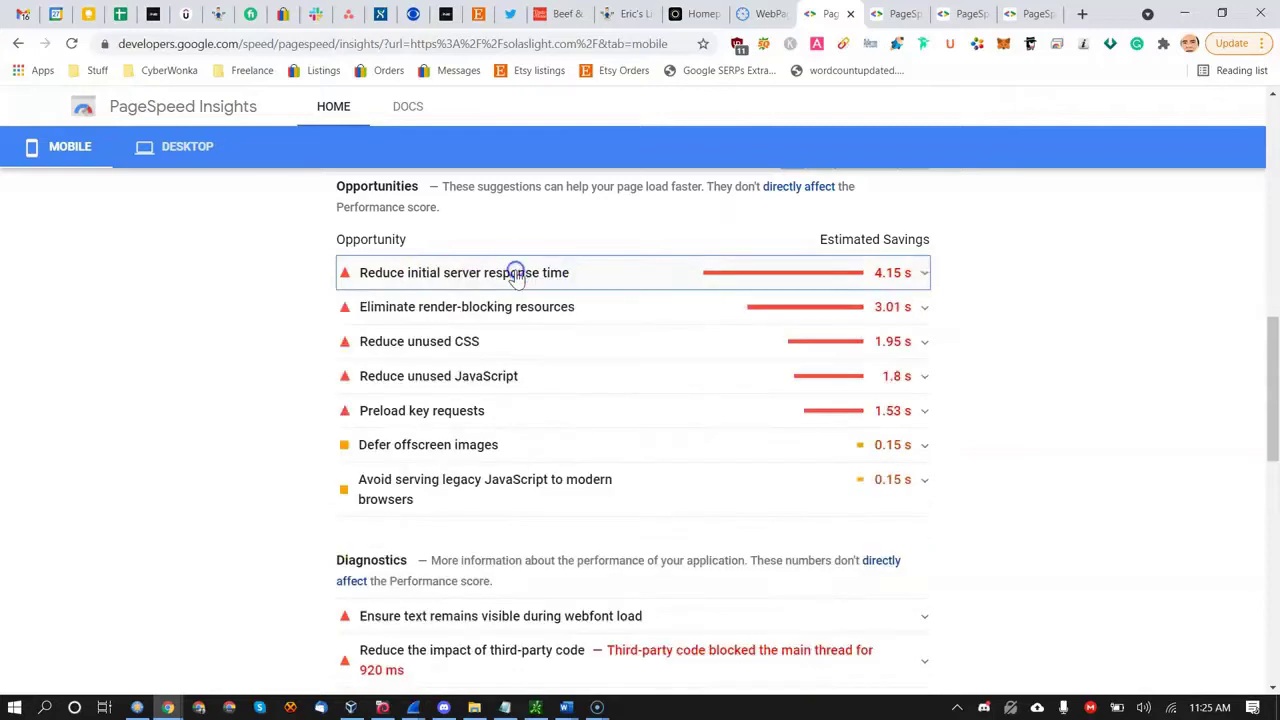
Expand the "Eliminate render-blocking resources" opportunity and review its advice and listed files.
click(443, 306)
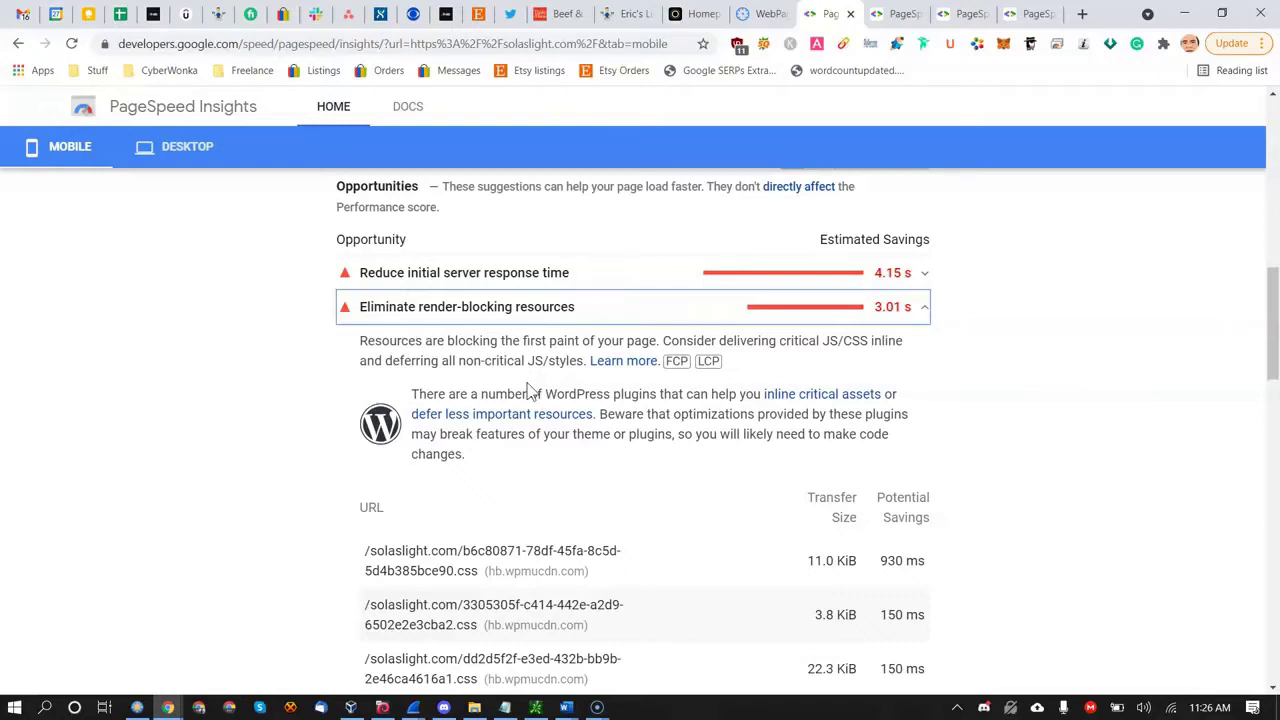
scroll(490, 335, down, 2)
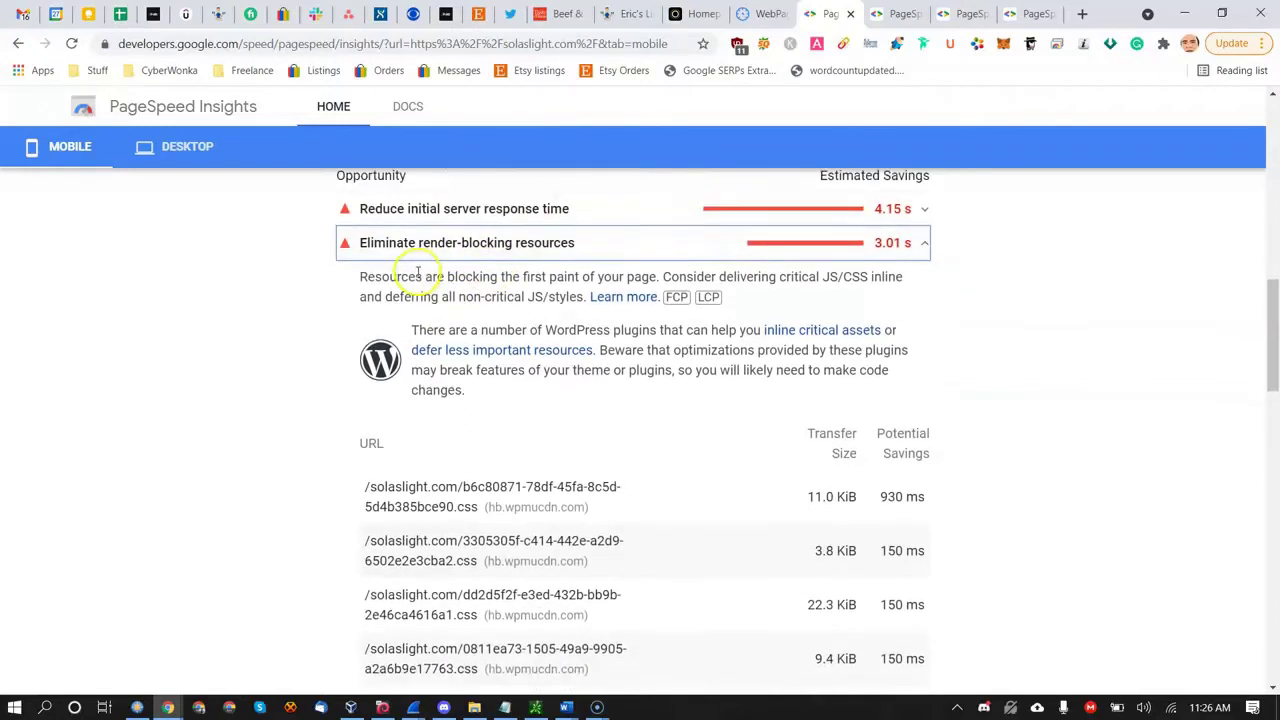
click(512, 226)
Review the opportunities and diagnostics in the ebay.com desktop report for comparison.
click(898, 13)
scroll(686, 243, down, 10)
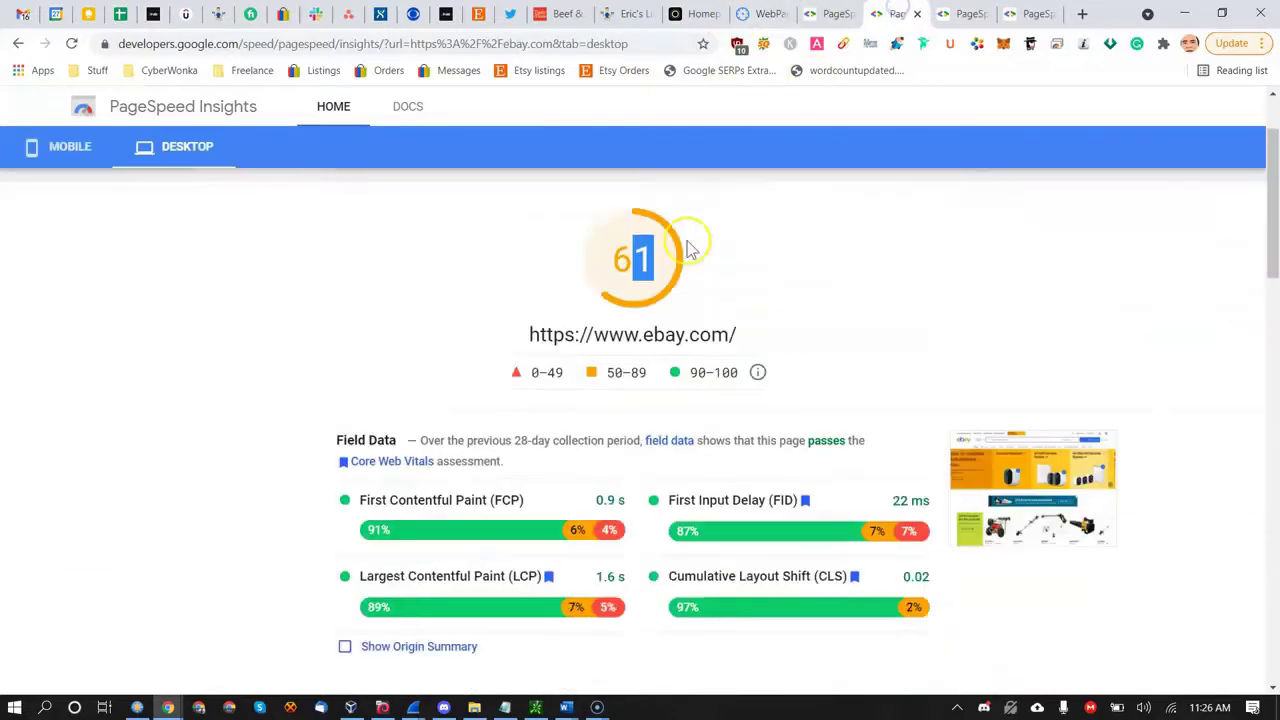
scroll(485, 385, down, 2)
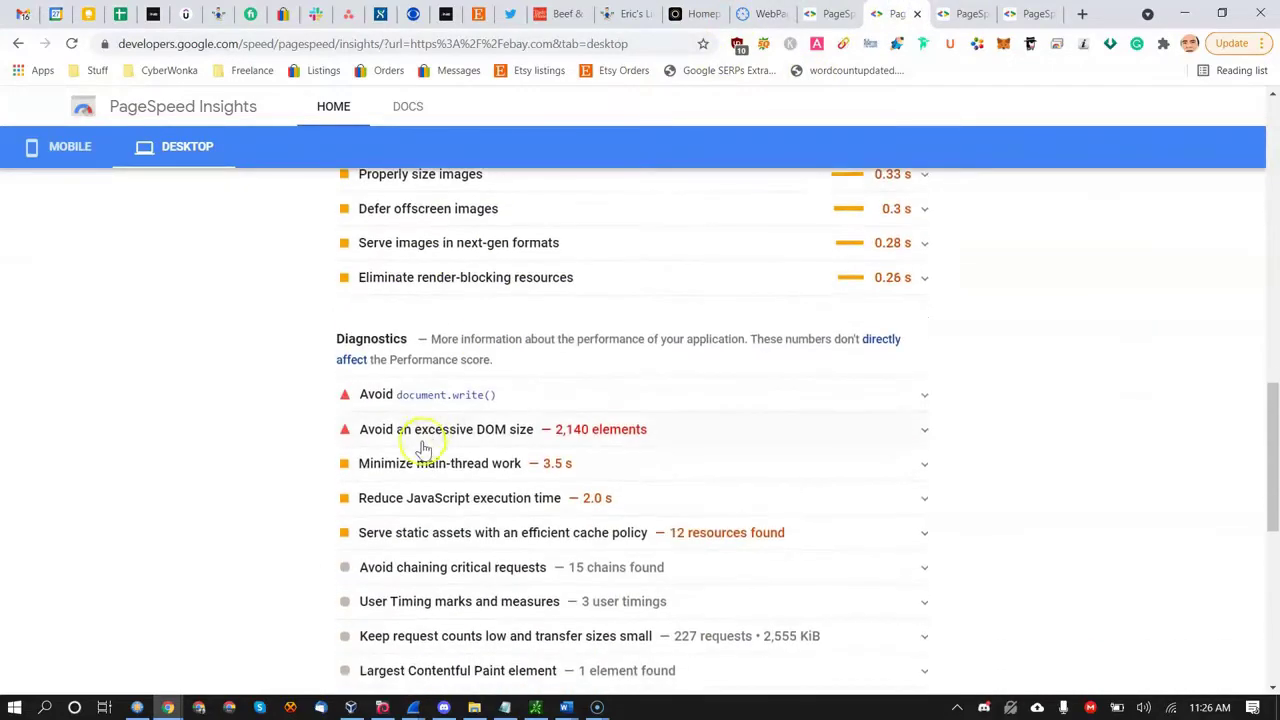
Review the remaining diagnostics of the ebay.com desktop report and the opportunities in the amazon.com mobile report.
scroll(437, 540, down, 1)
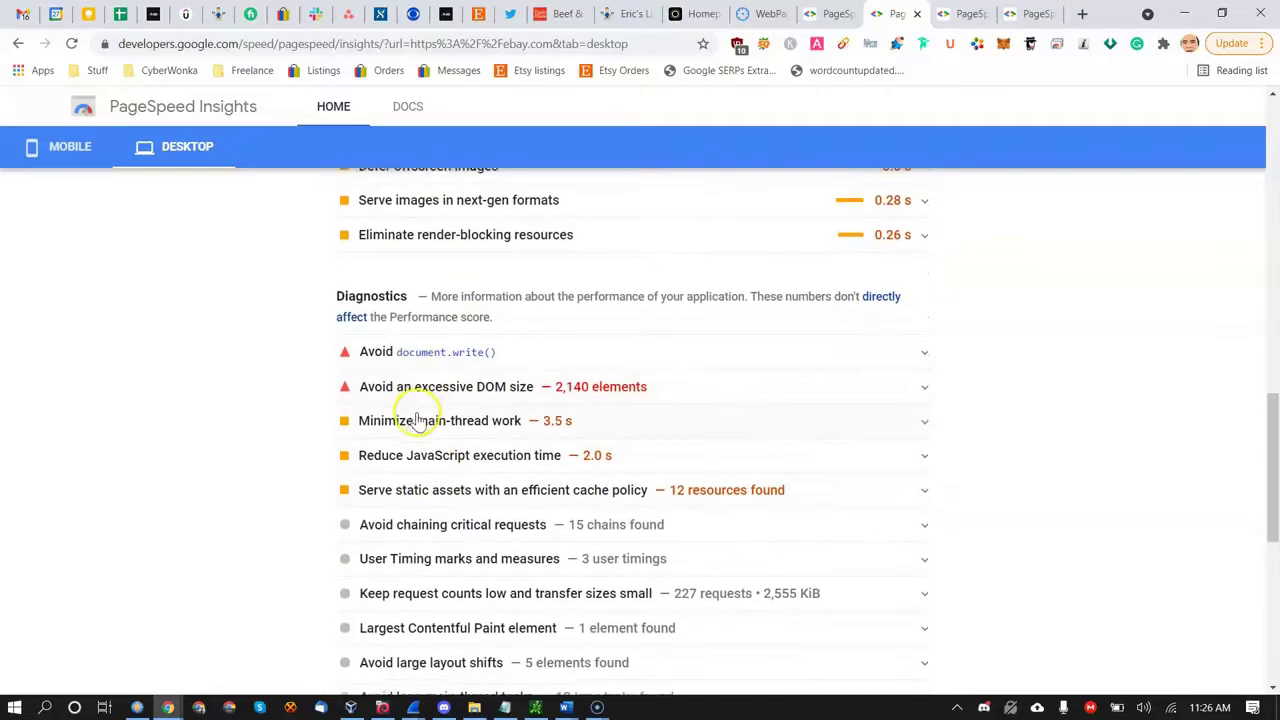
click(948, 20)
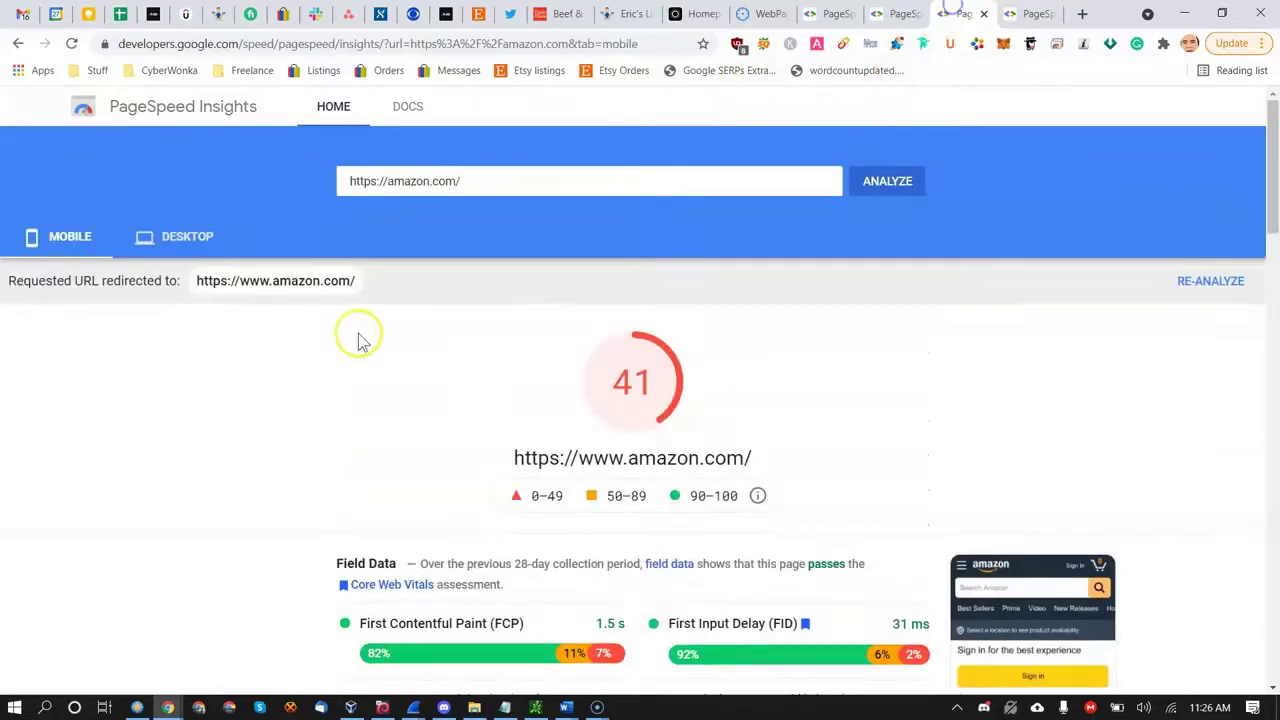
scroll(357, 334, down, 12)
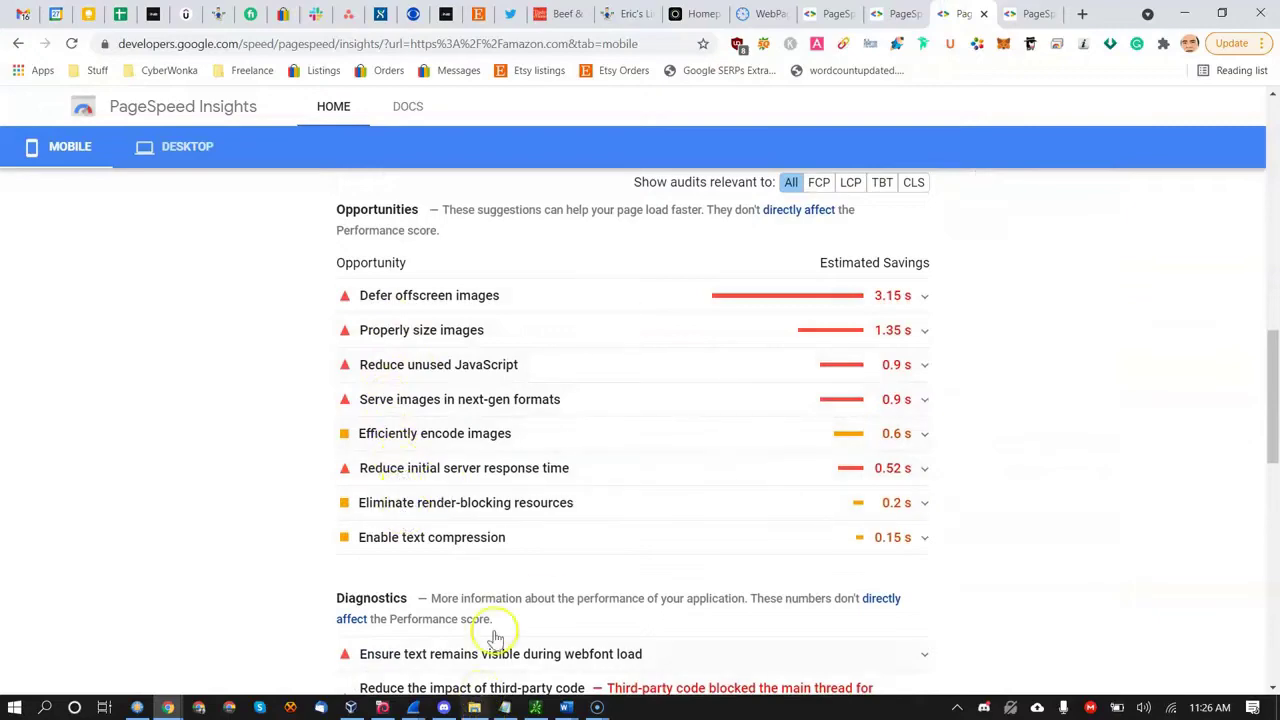
Return to the WebPageTest result for solaslight.com and review its grades, summary metrics and Waterfall View.
click(790, 12)
click(691, 15)
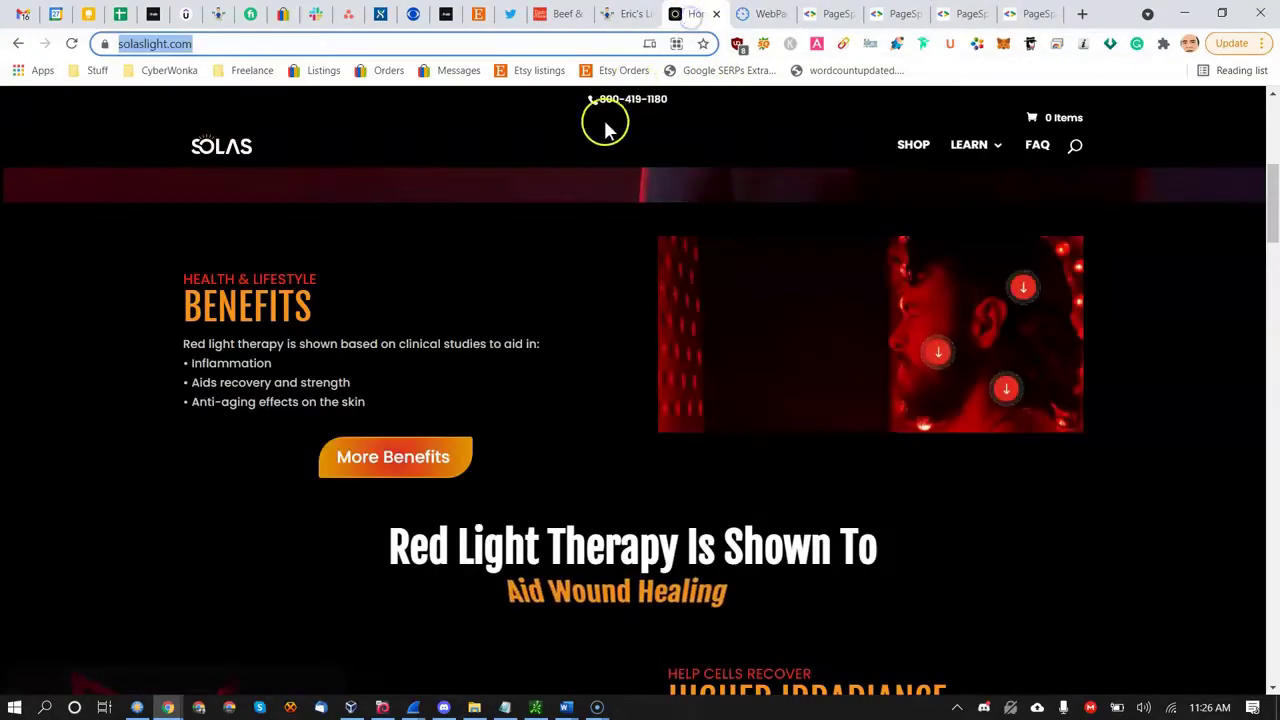
click(740, 12)
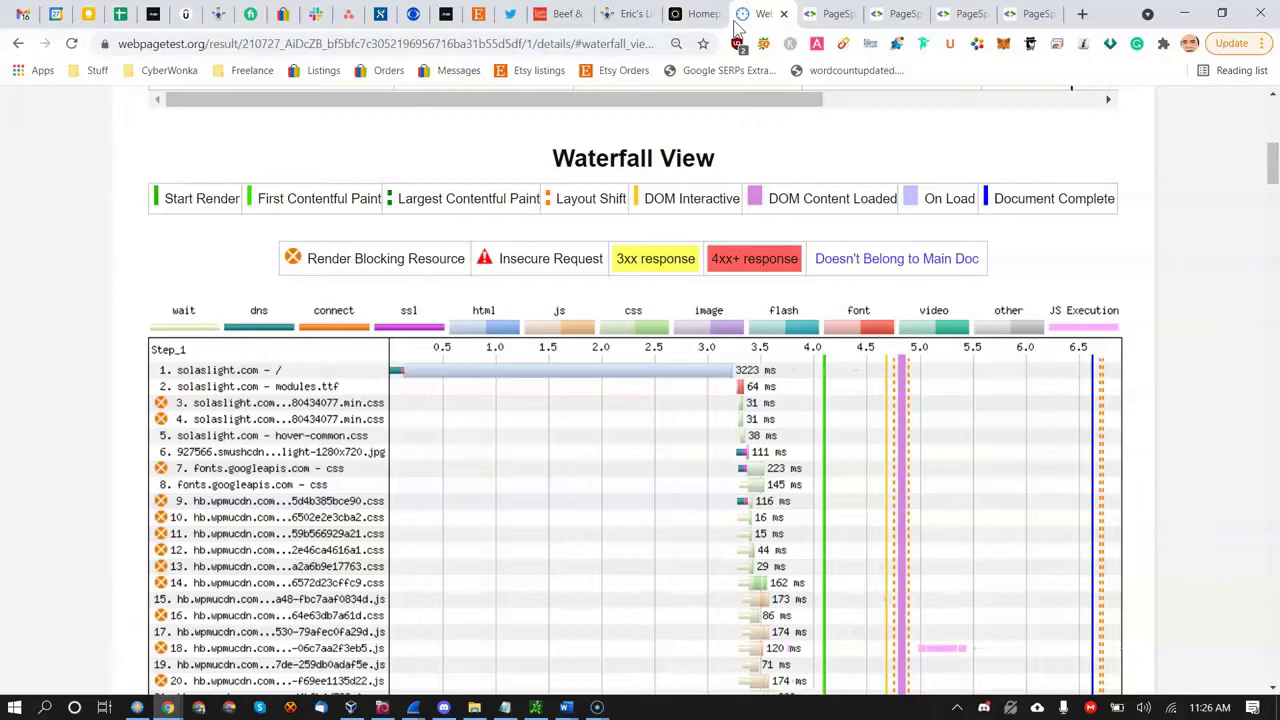
scroll(366, 320, down, 2)
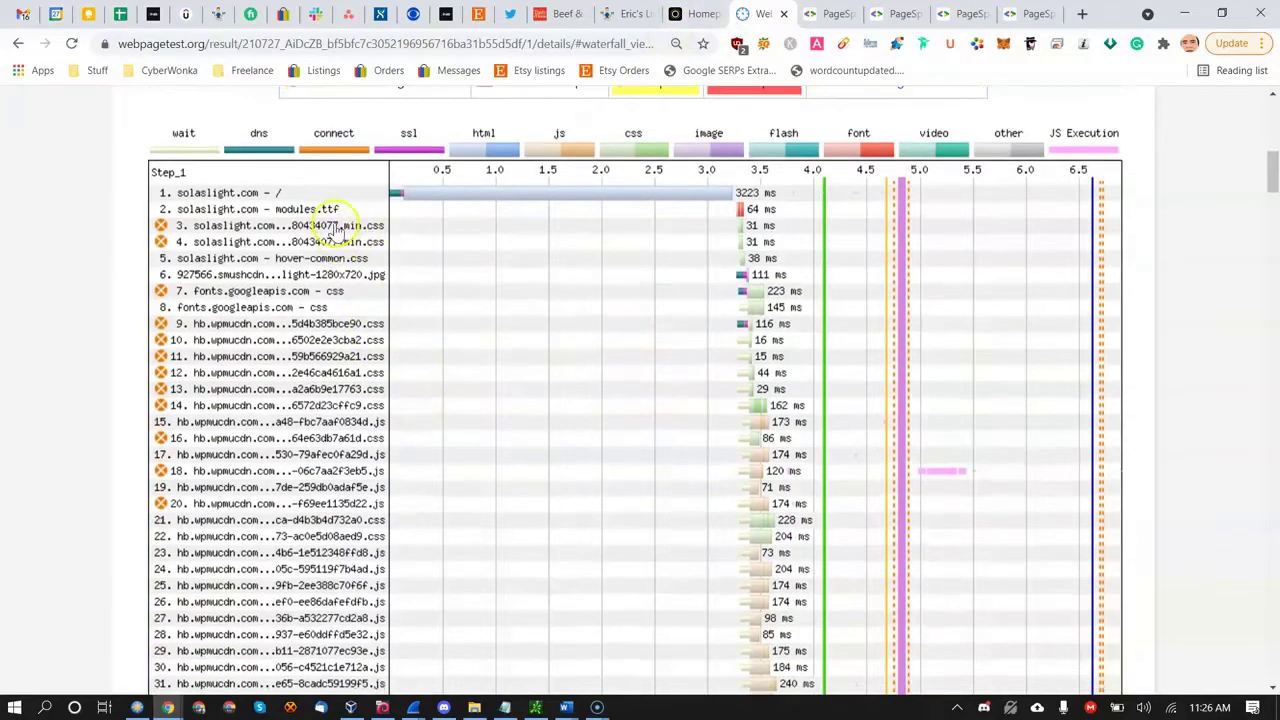
scroll(466, 329, up, 7)
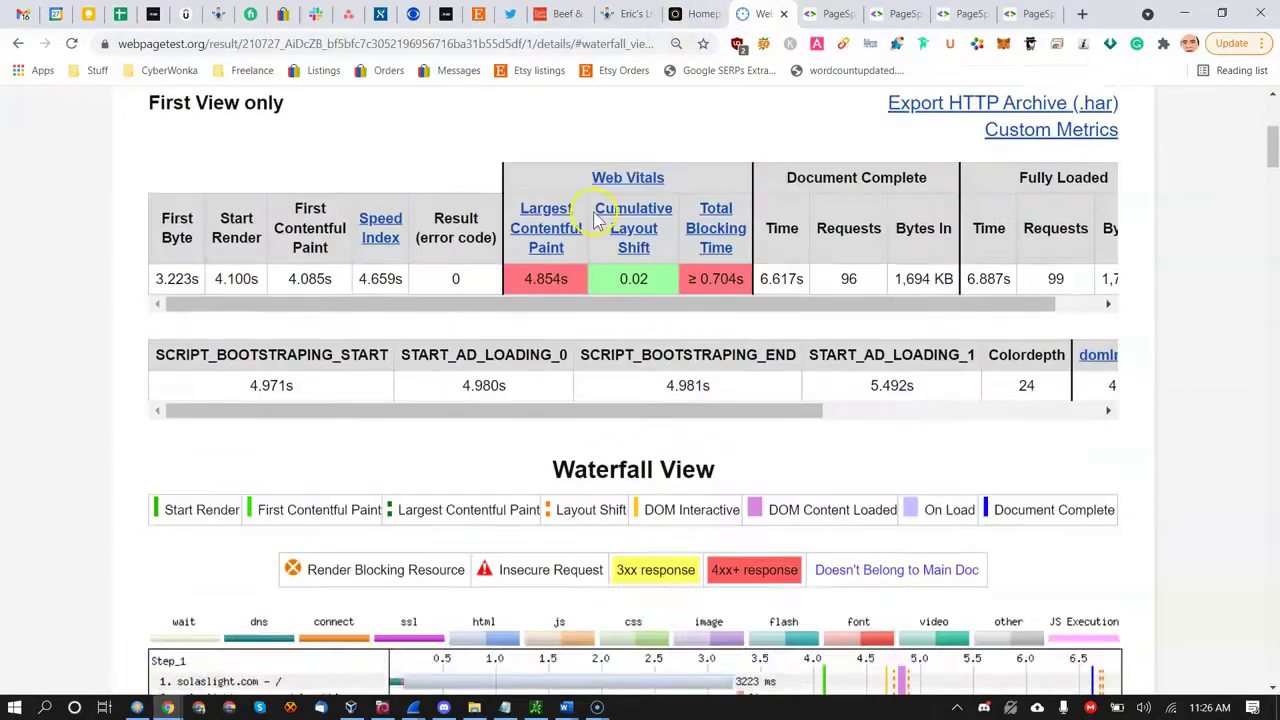
scroll(318, 311, up, 3)
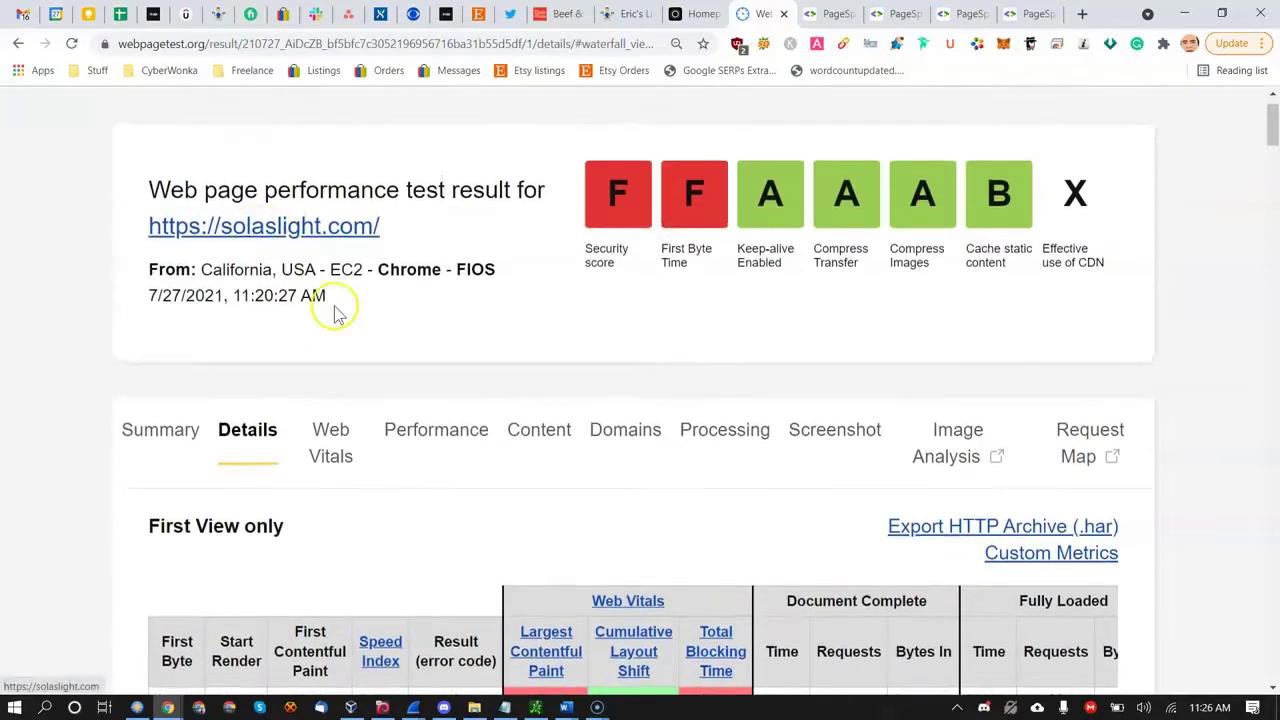
scroll(334, 309, down, 5)
scroll(280, 573, down, 2)
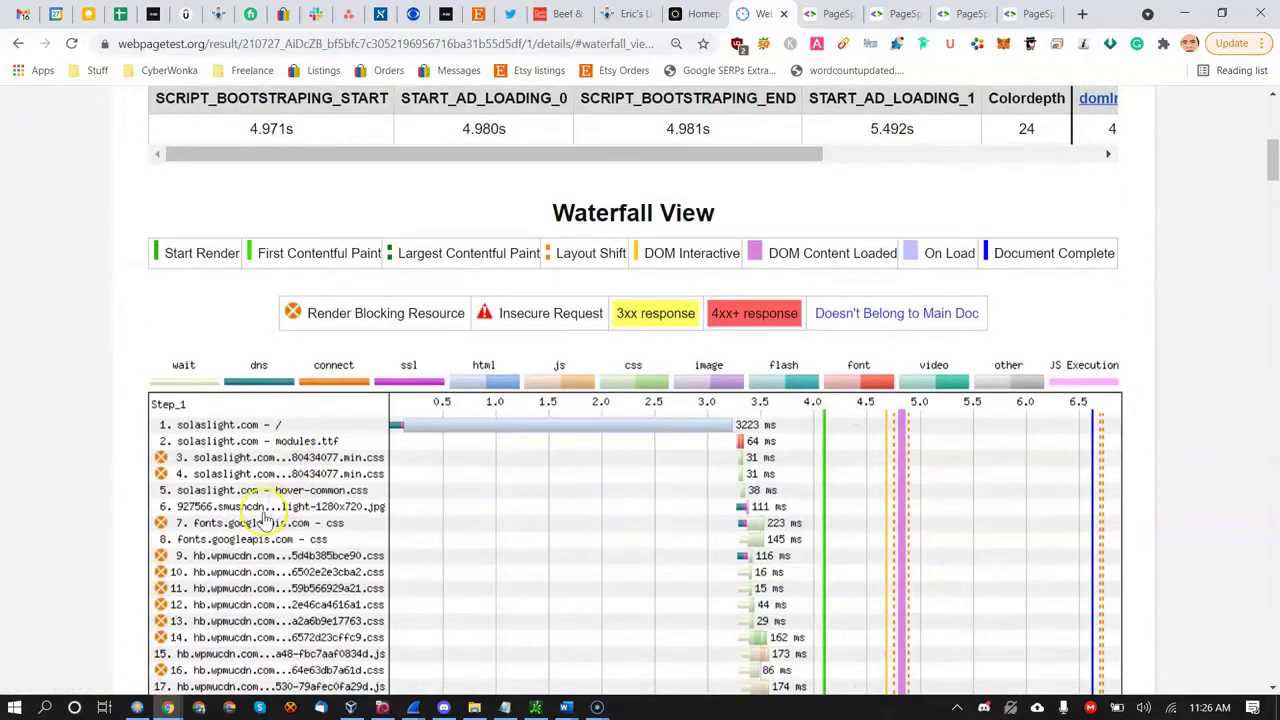
Check the render-blocking status in the details of waterfall request #4, and scan the requests listed after it.
click(163, 480)
scroll(993, 515, down, 5)
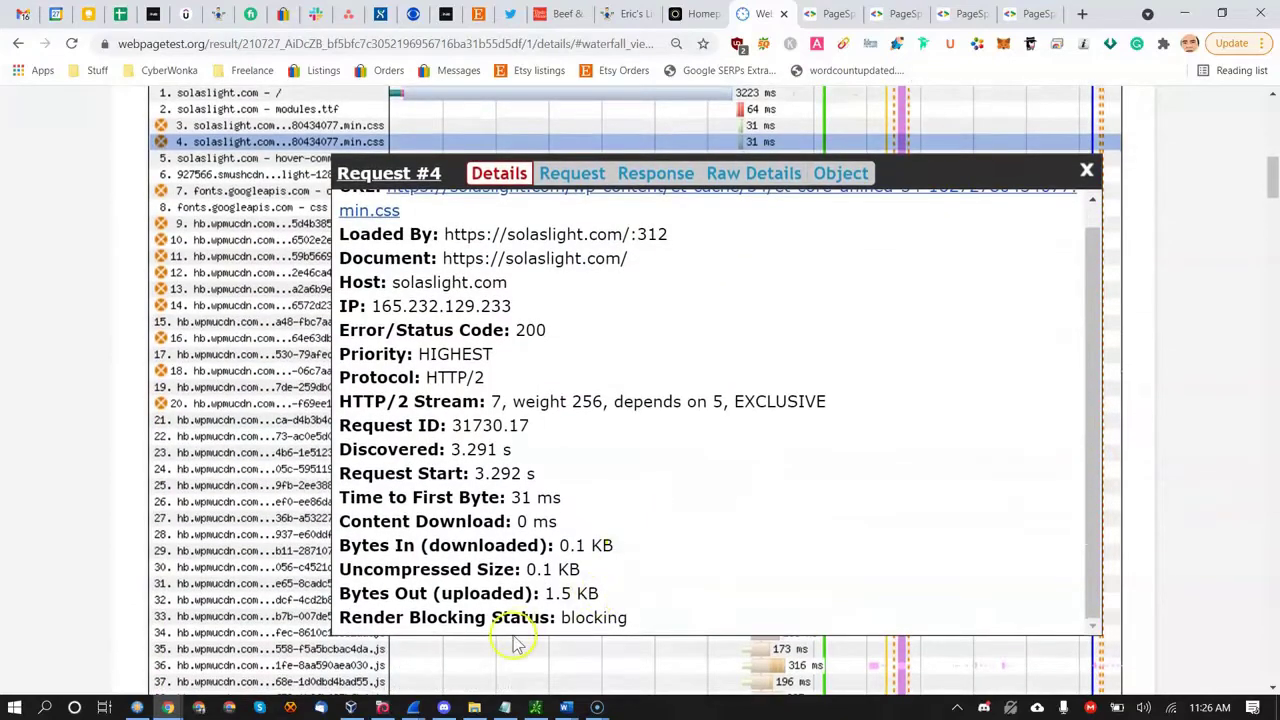
click(1086, 170)
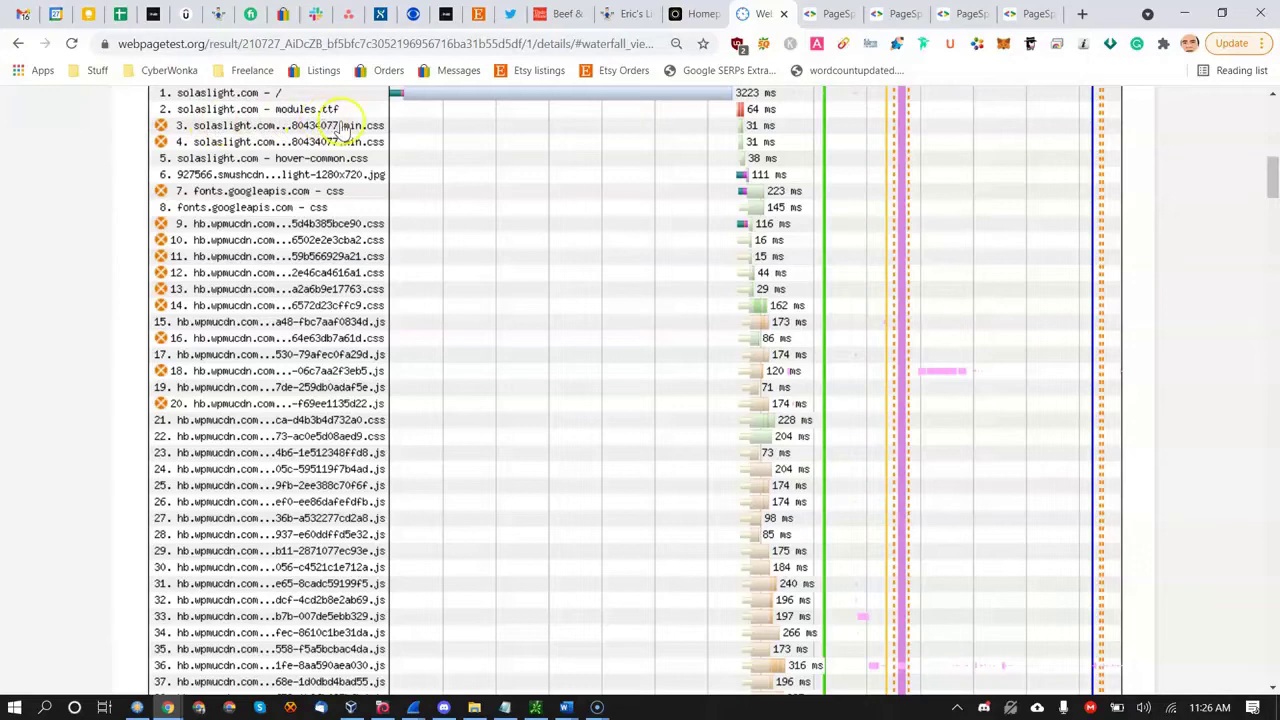
scroll(260, 330, down, 3)
scroll(380, 486, up, 3)
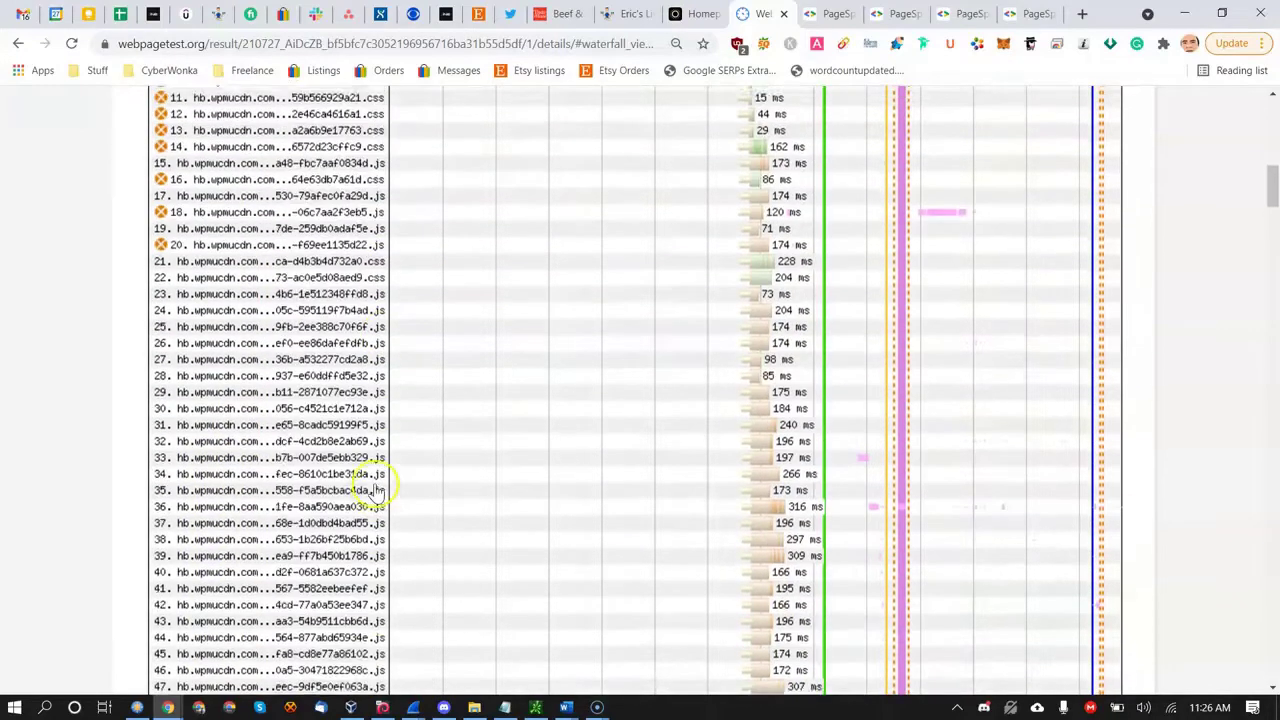
scroll(378, 488, up, 4)
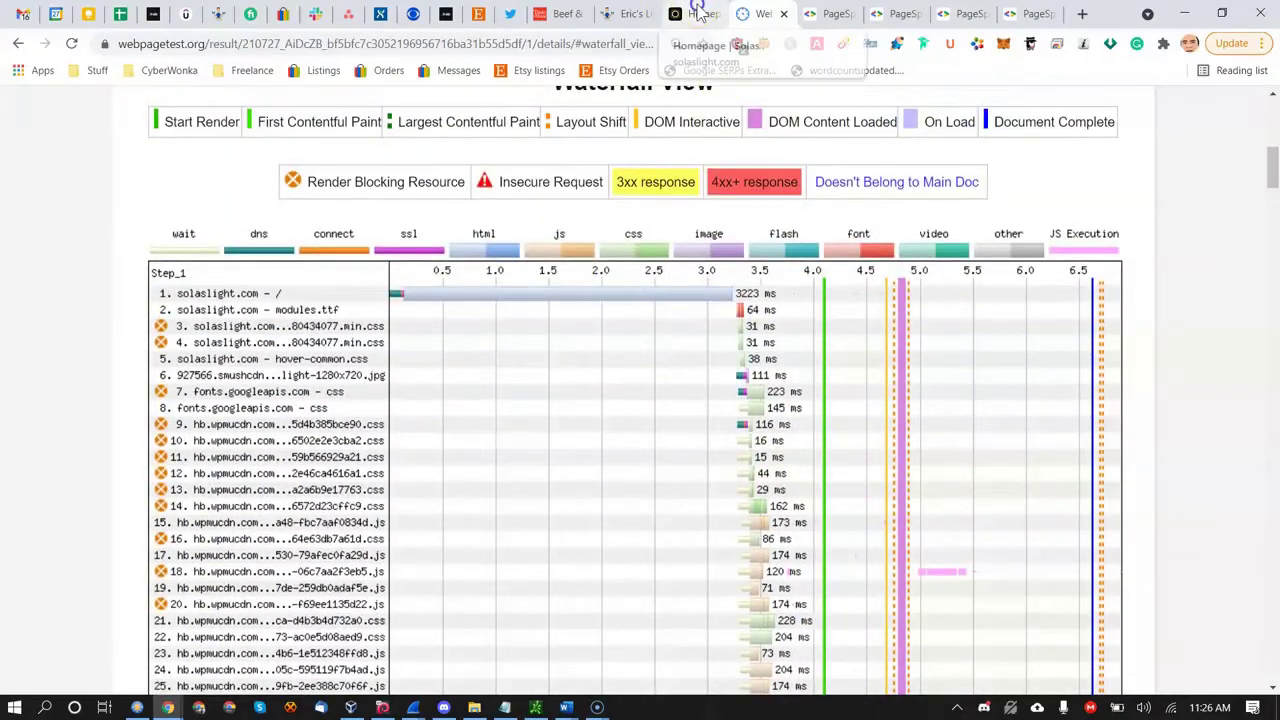
Return to the solaslight.com mobile PageSpeed report and review its diagnostics, opportunities and overall score.
click(697, 13)
click(825, 13)
scroll(460, 300, down, 3)
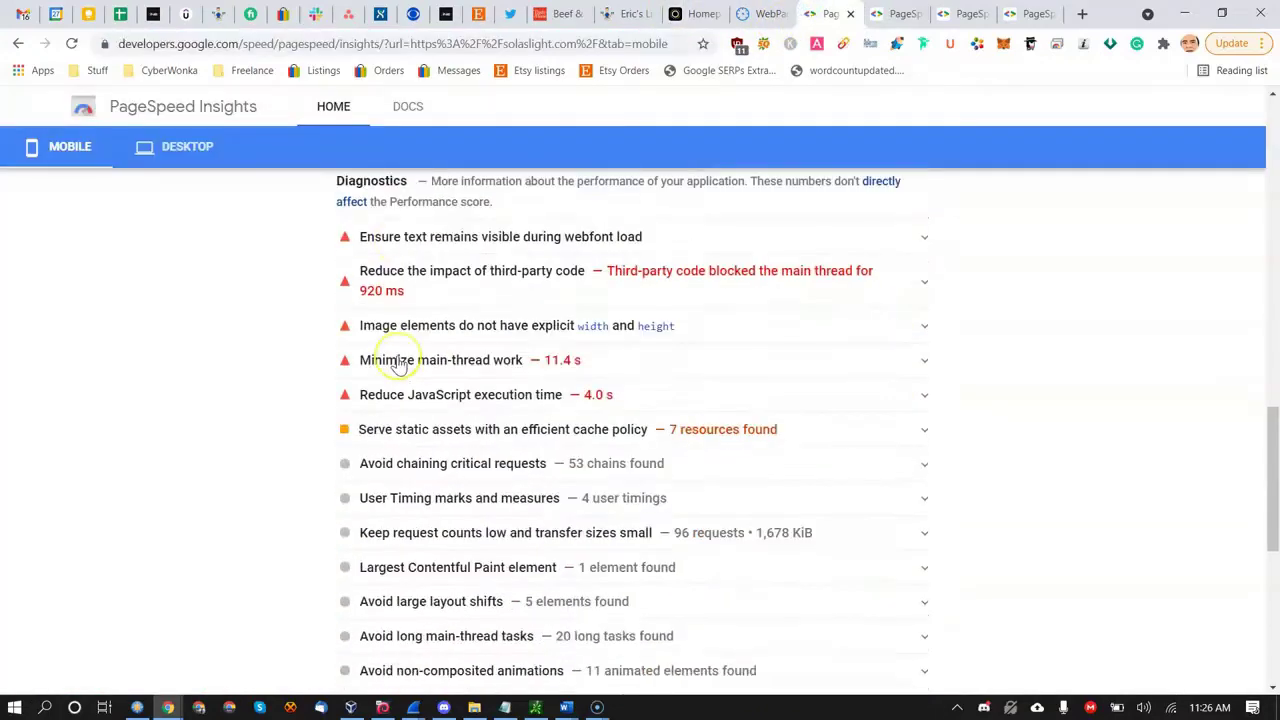
scroll(400, 363, up, 5)
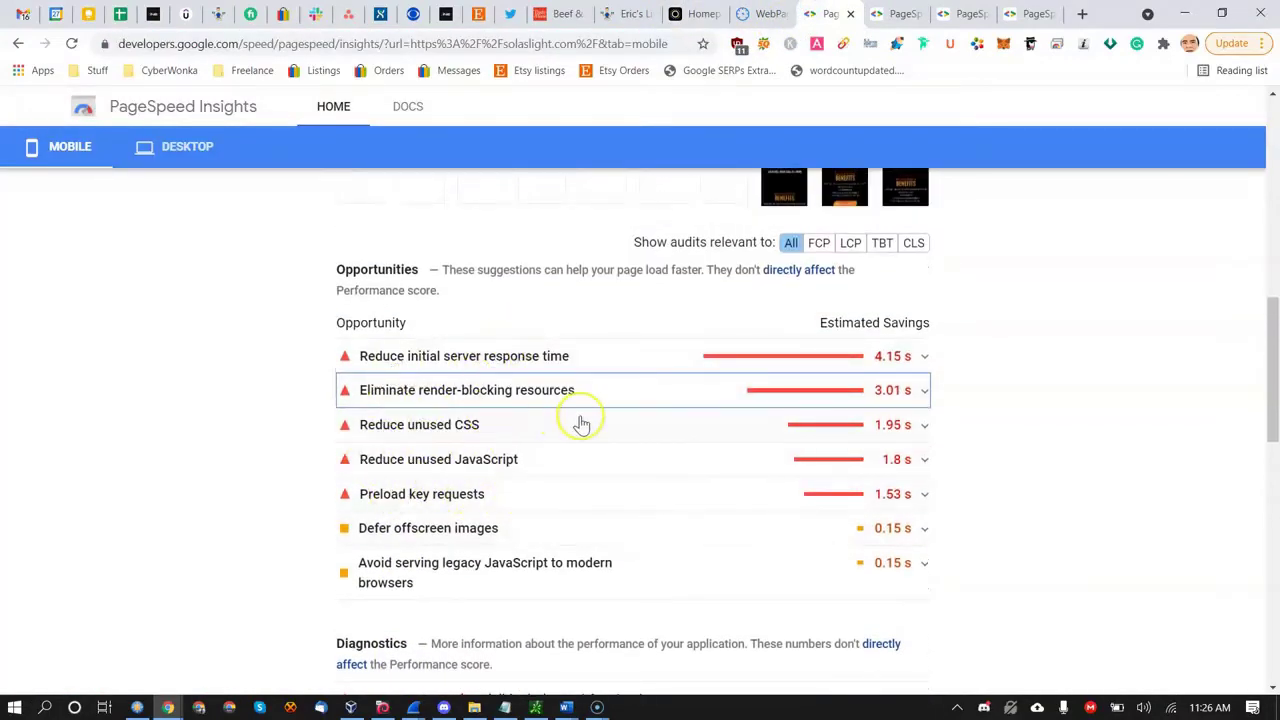
scroll(581, 425, up, 8)
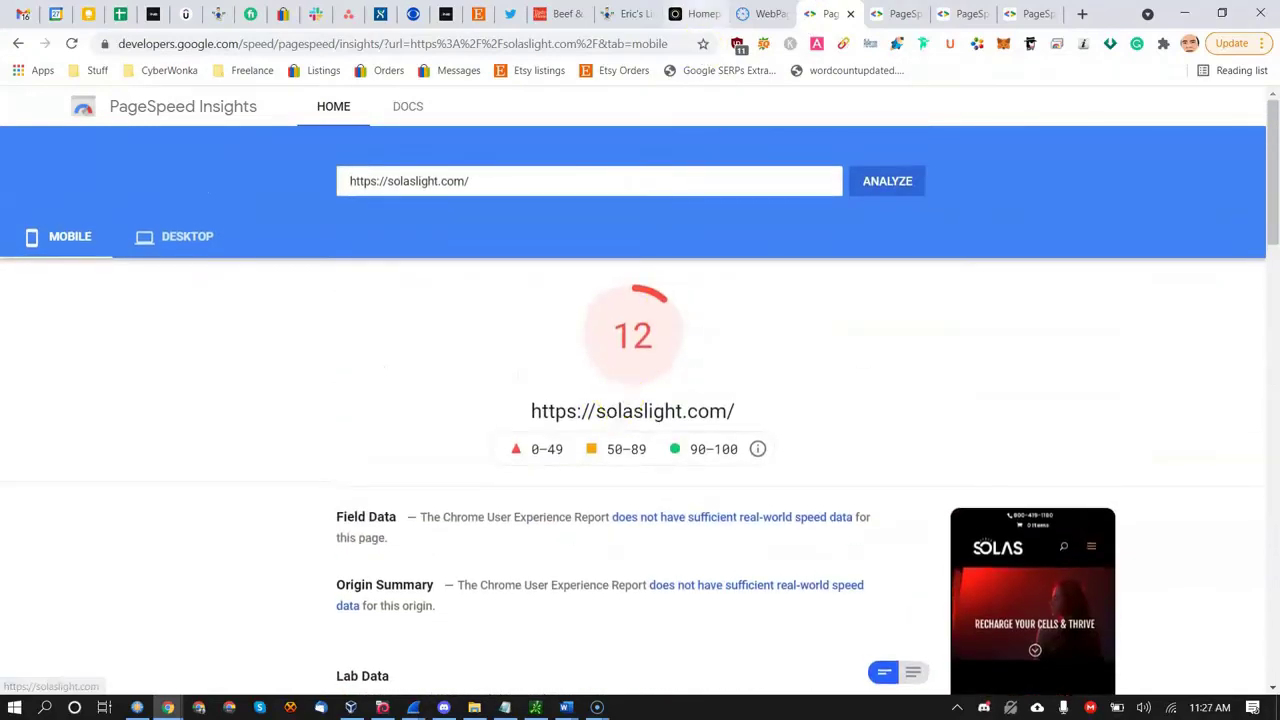
Search Google for "core web vitals" in a new browser tab and skim the results.
click(1082, 13)
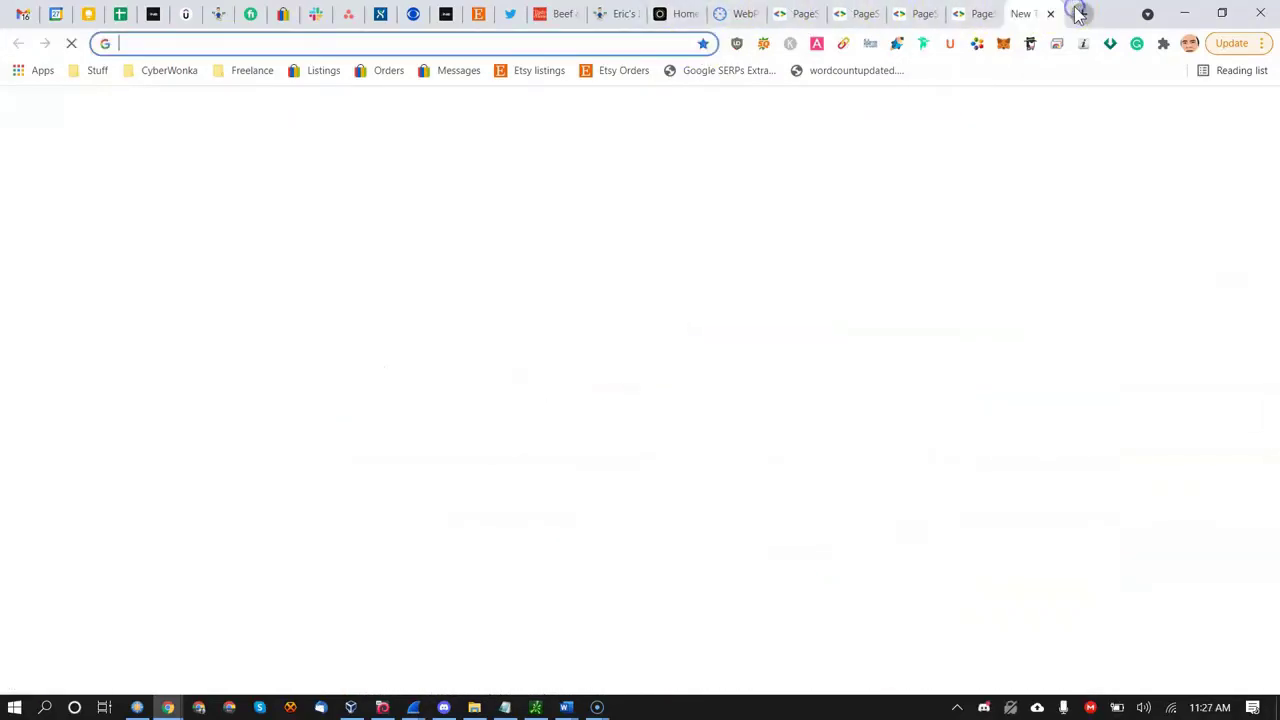
text(core )
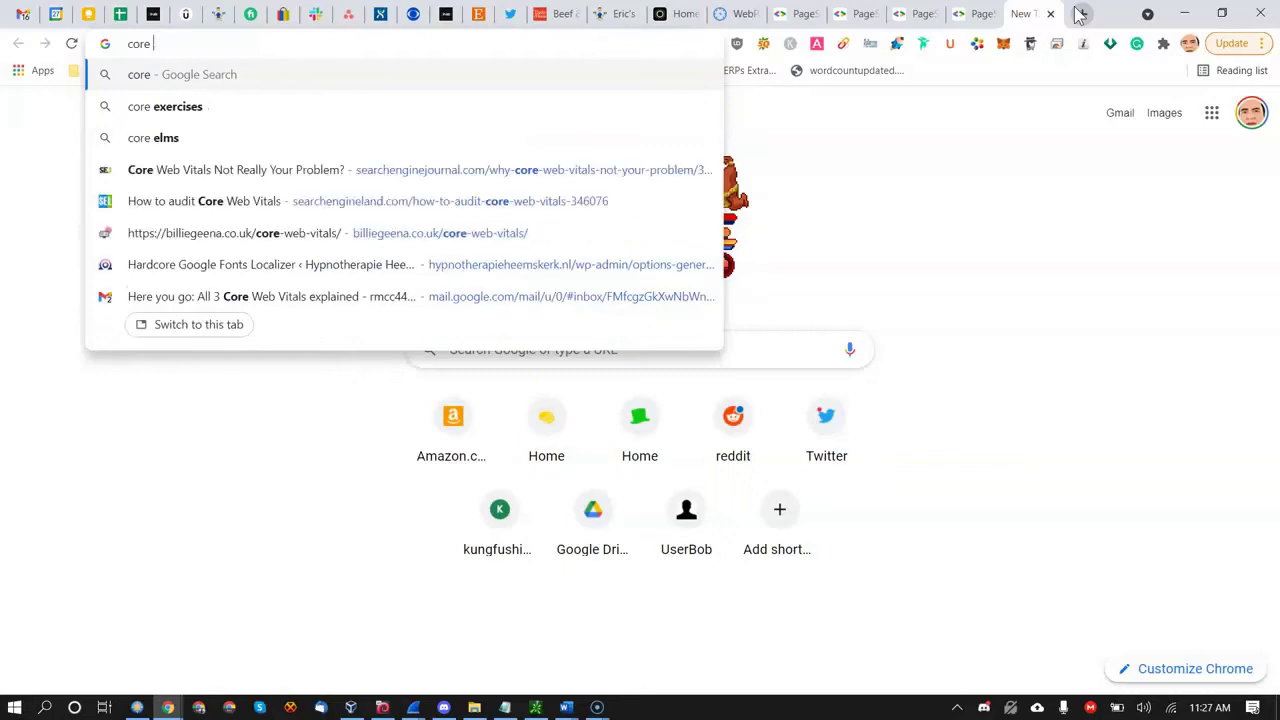
text(web)
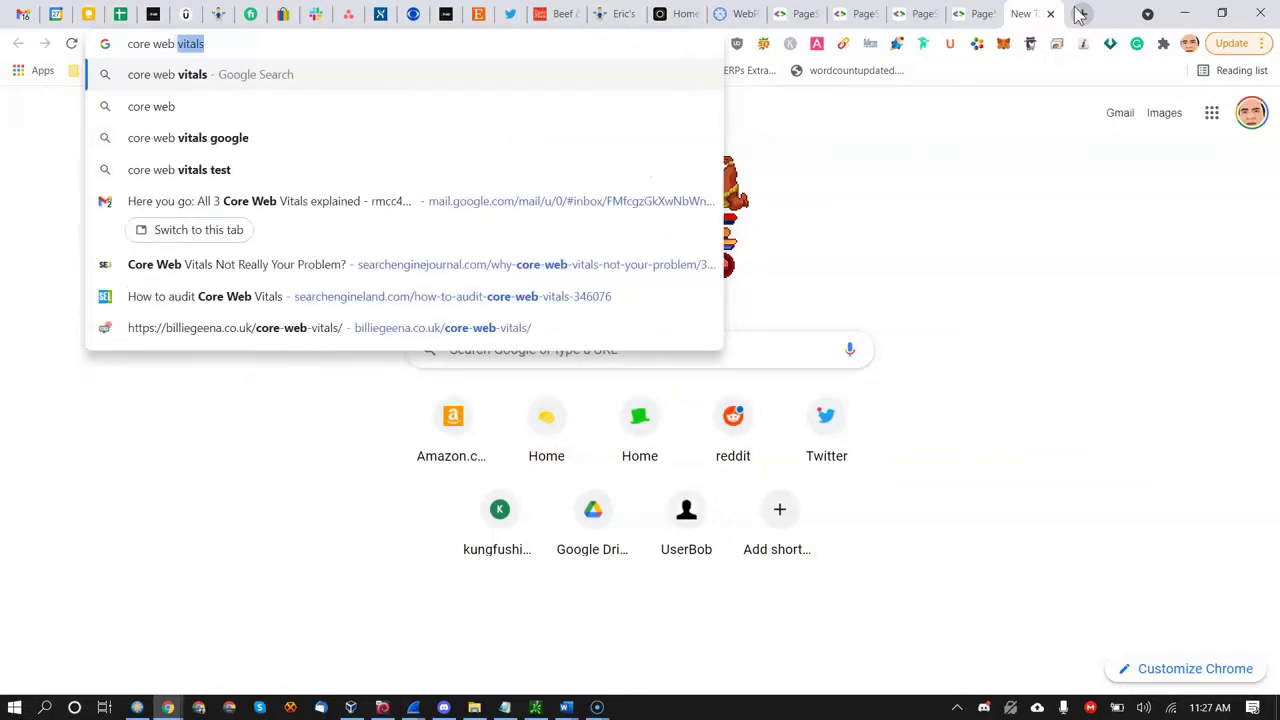
key(Return)
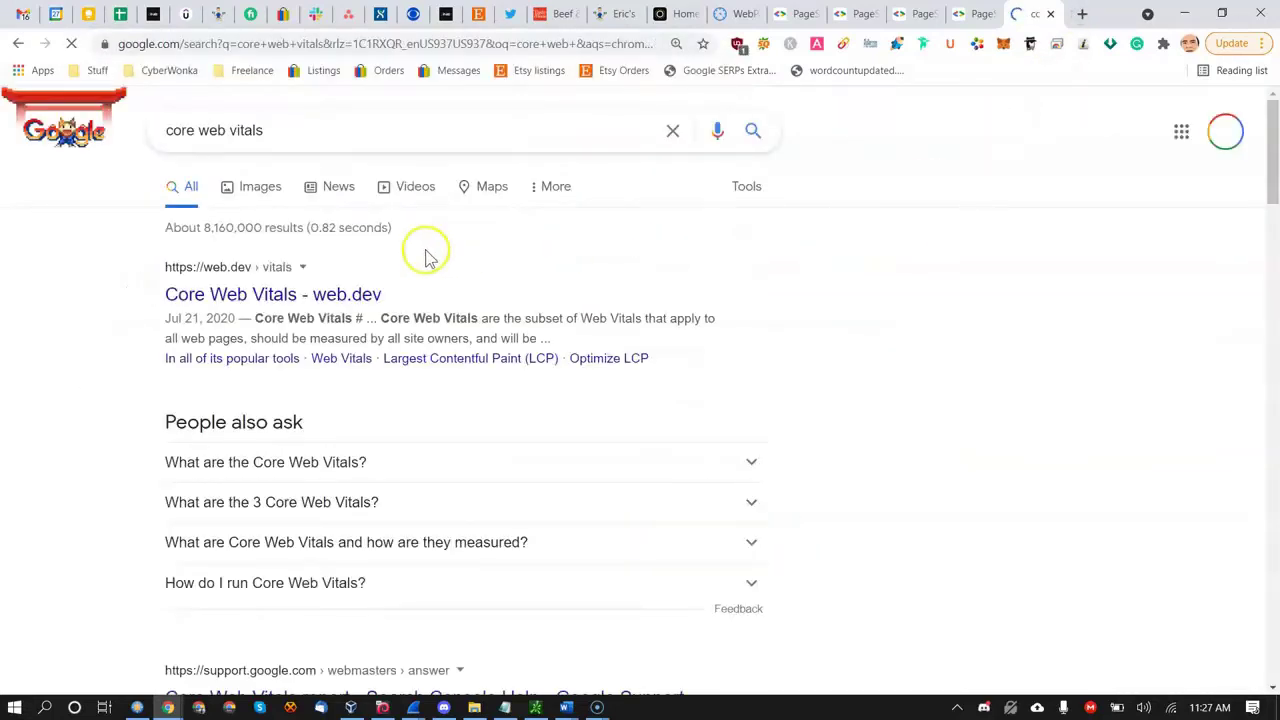
scroll(395, 290, down, 2)
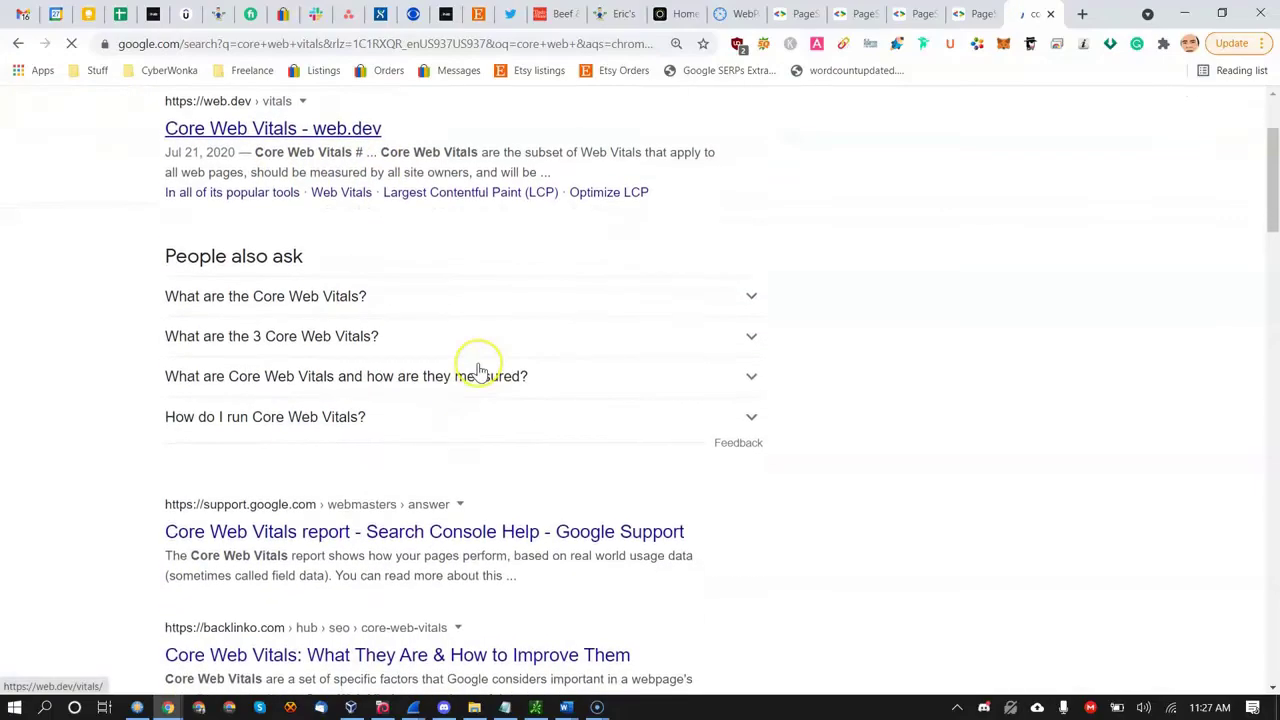
scroll(484, 355, up, 2)
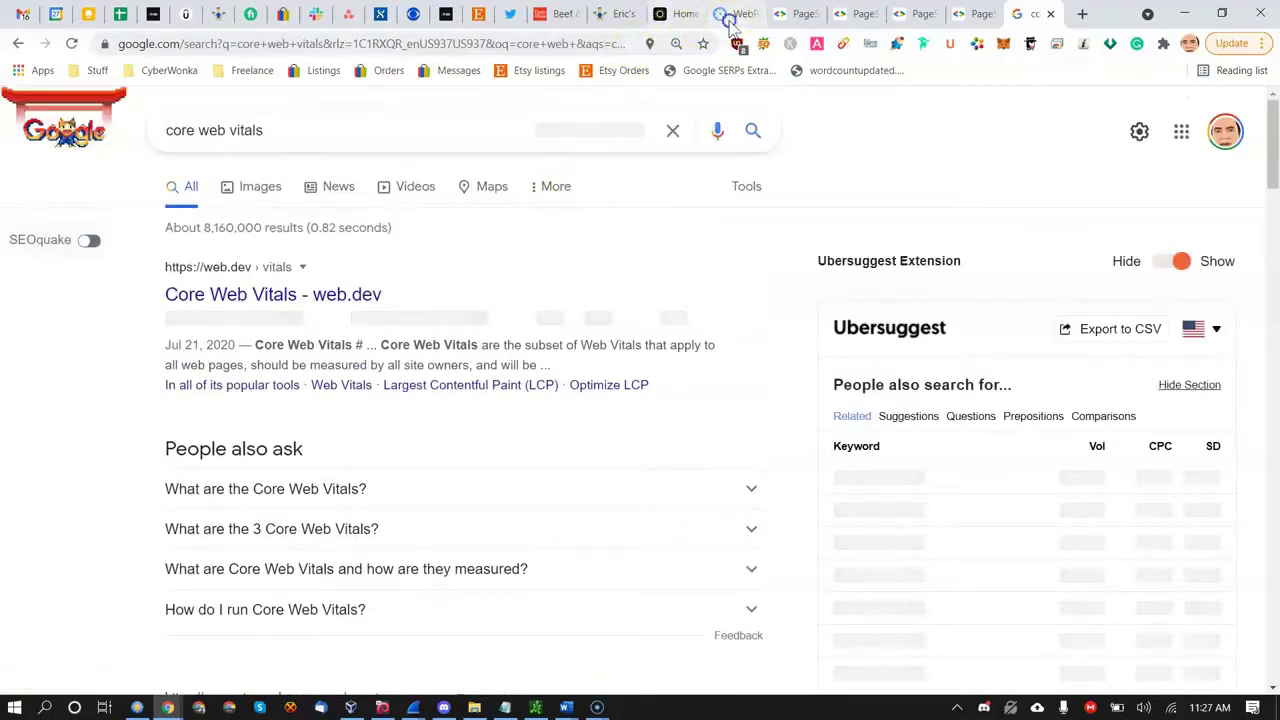
Go back to the solaslight.com WebPageTest result and examine its grades and First View metrics, including the Web Vitals.
click(737, 14)
scroll(586, 397, up, 8)
scroll(569, 606, down, 2)
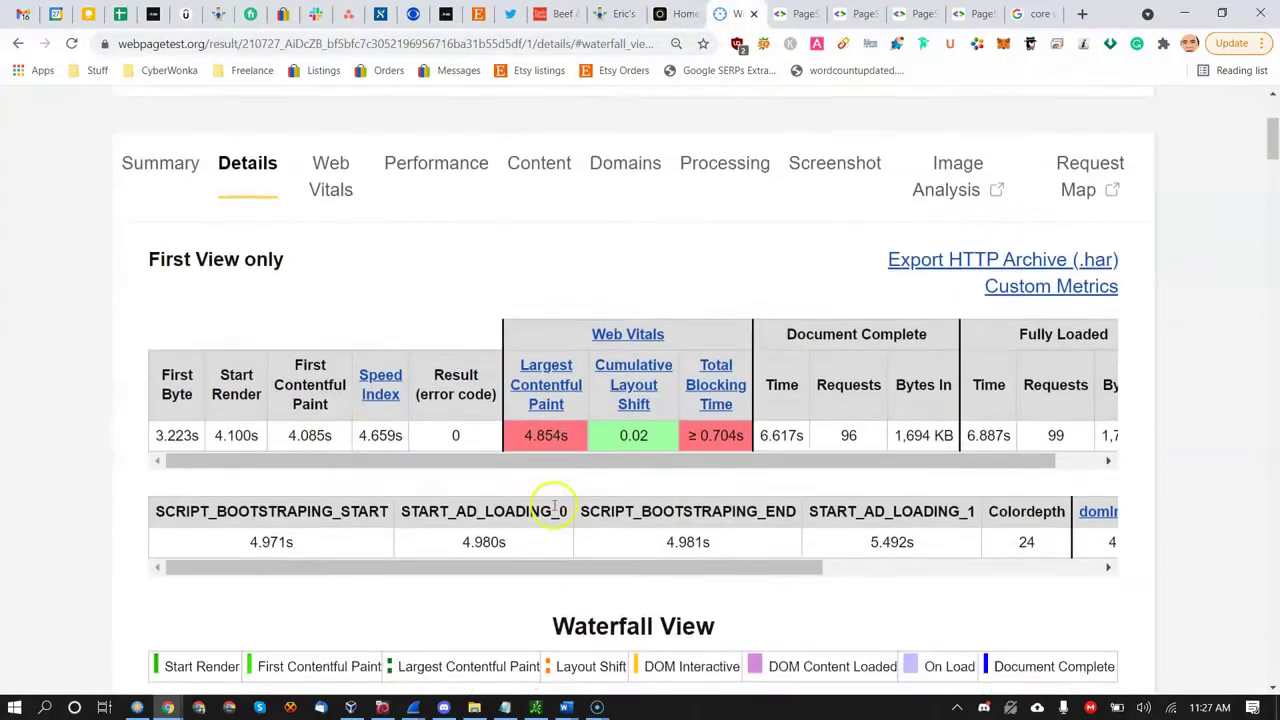
drag(608, 433, 560, 420)
click(548, 447)
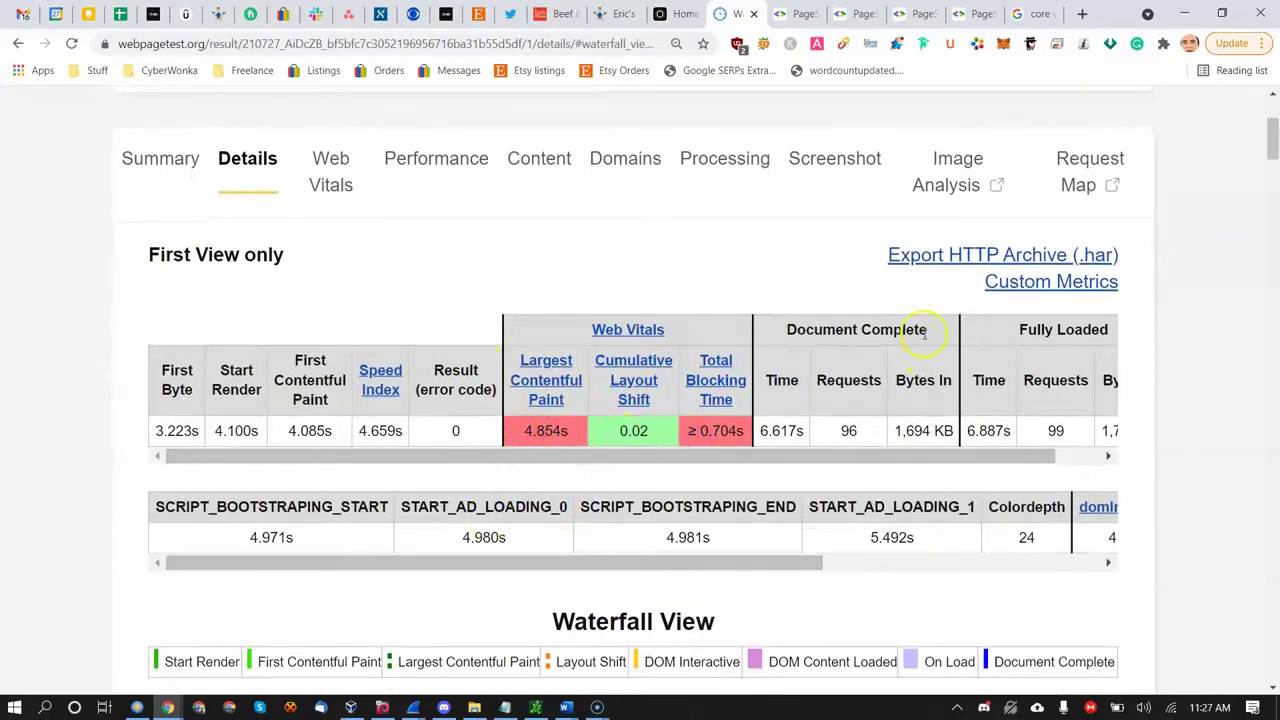
scroll(880, 355, up, 4)
scroll(560, 370, down, 1)
scroll(560, 383, down, 1)
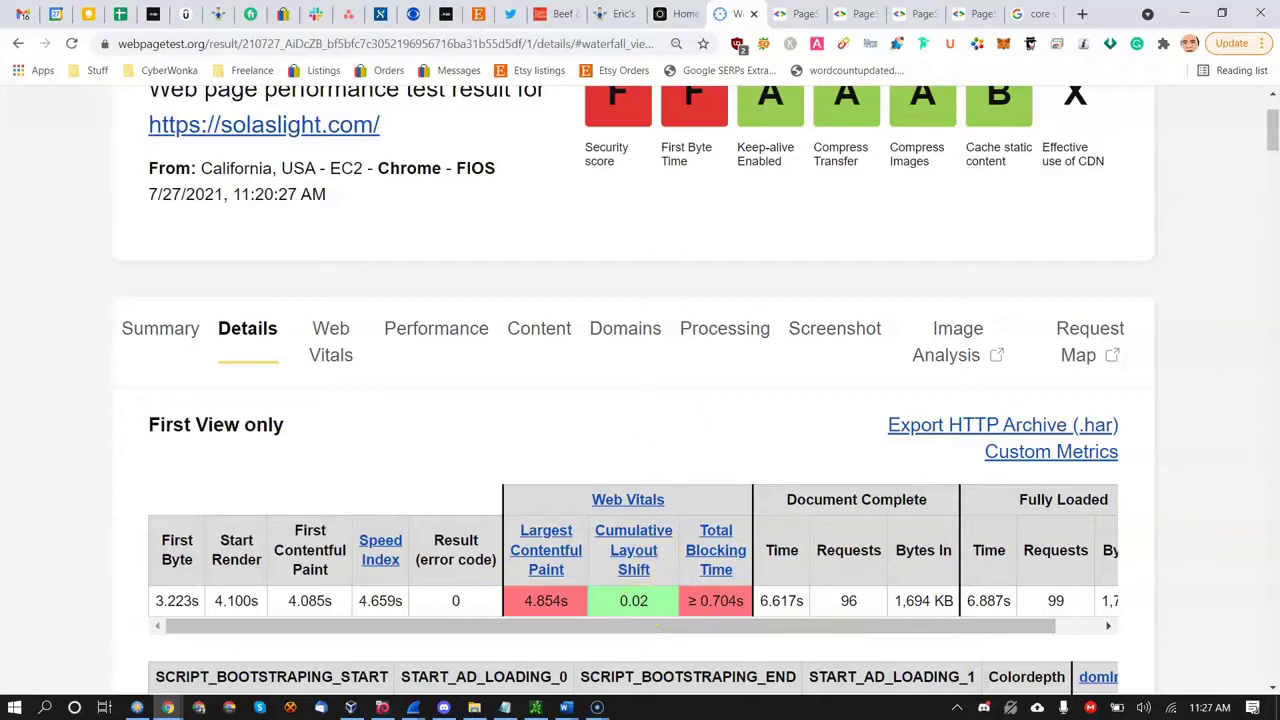
click(798, 13)
click(722, 10)
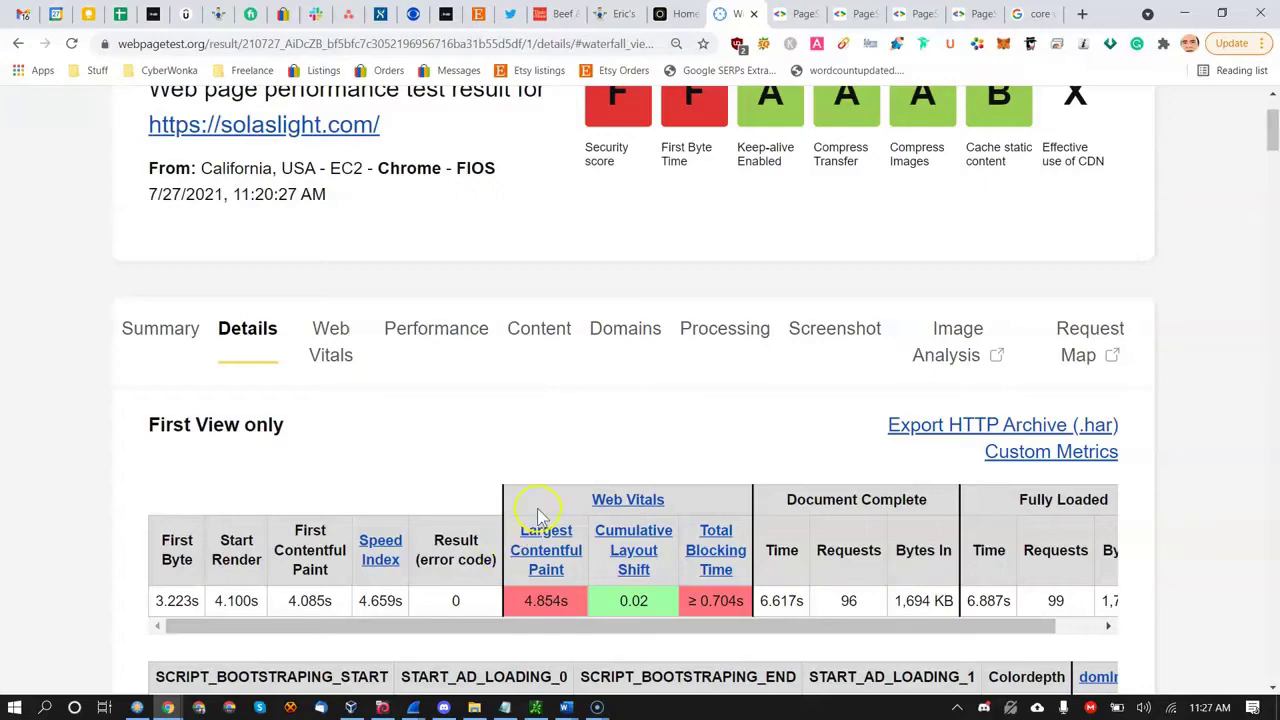
Highlight the Web Vitals columns in the First View table to point out the three measured metrics, and clear the selection.
drag(545, 528, 598, 600)
click(598, 600)
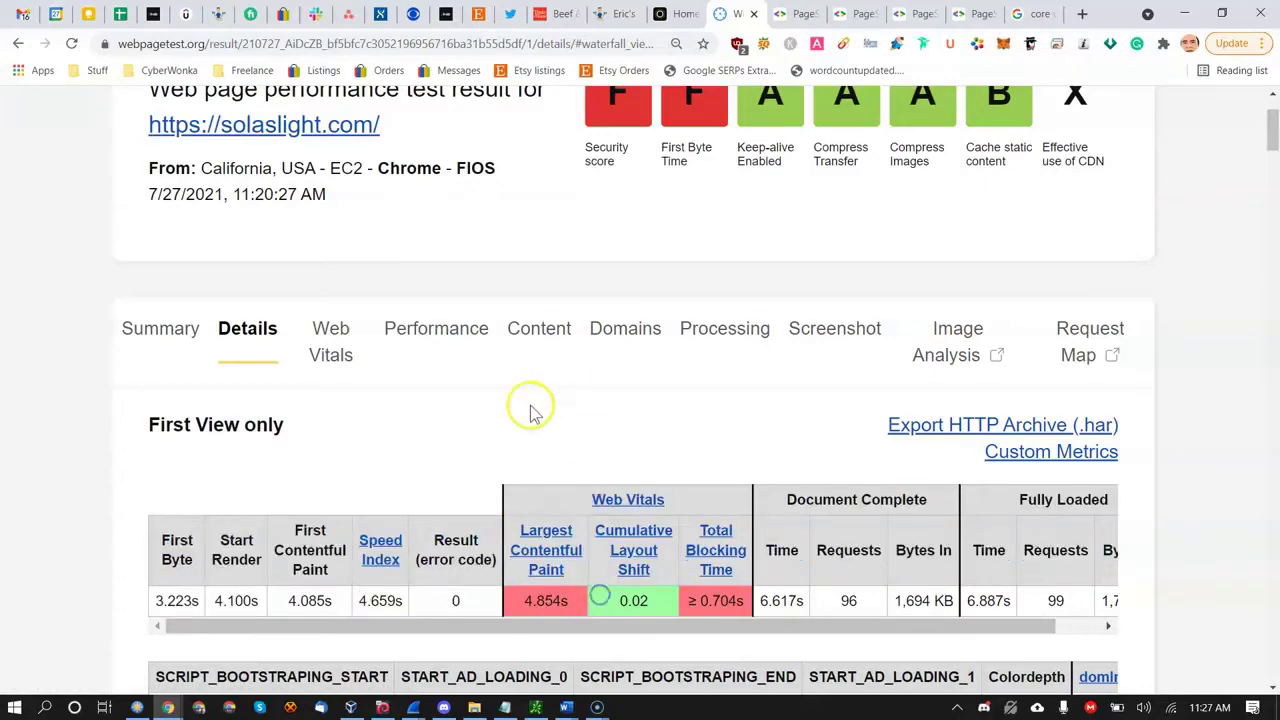
drag(485, 443, 678, 585)
click(651, 597)
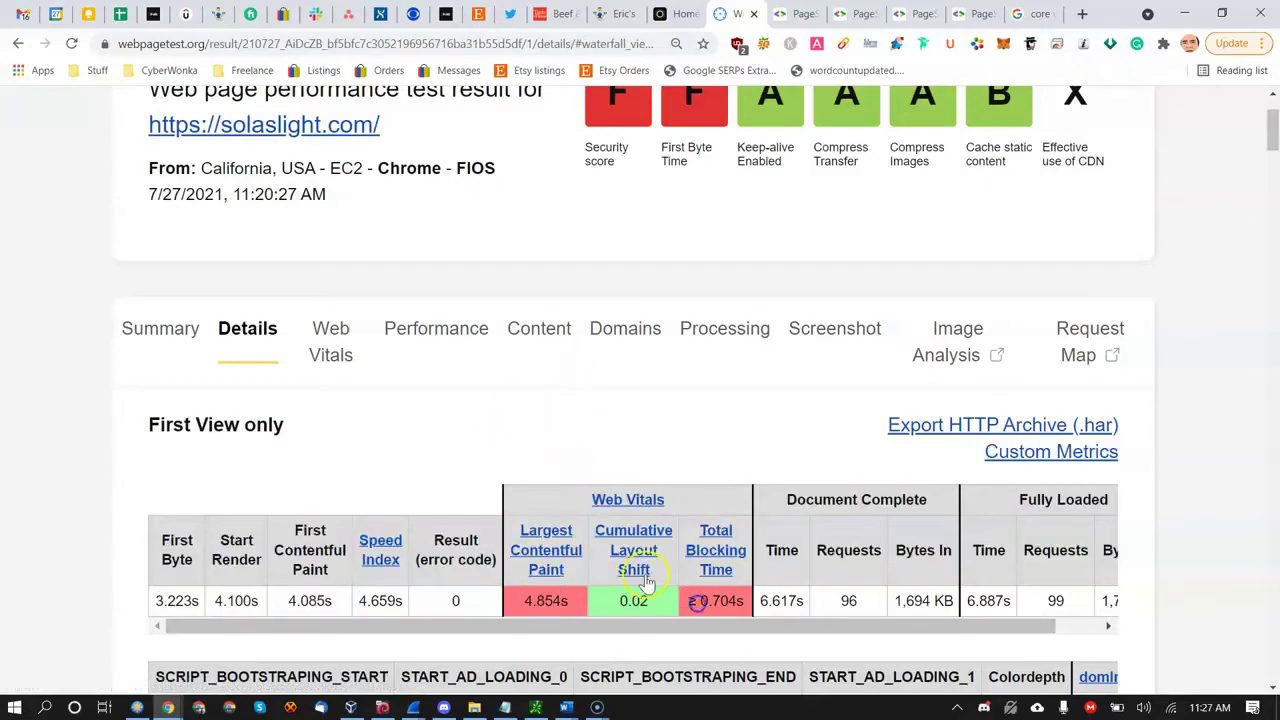
drag(520, 500, 670, 610)
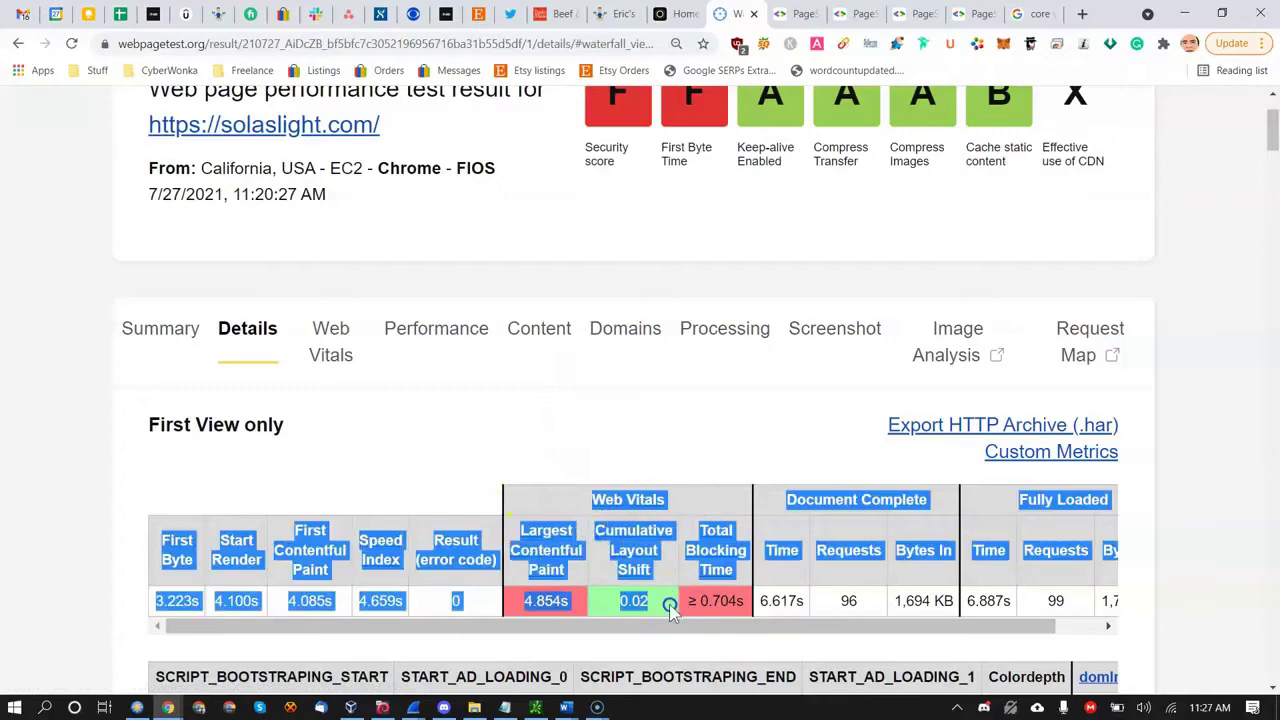
click(670, 610)
scroll(1186, 171, up, 2)
scroll(1005, 545, down, 2)
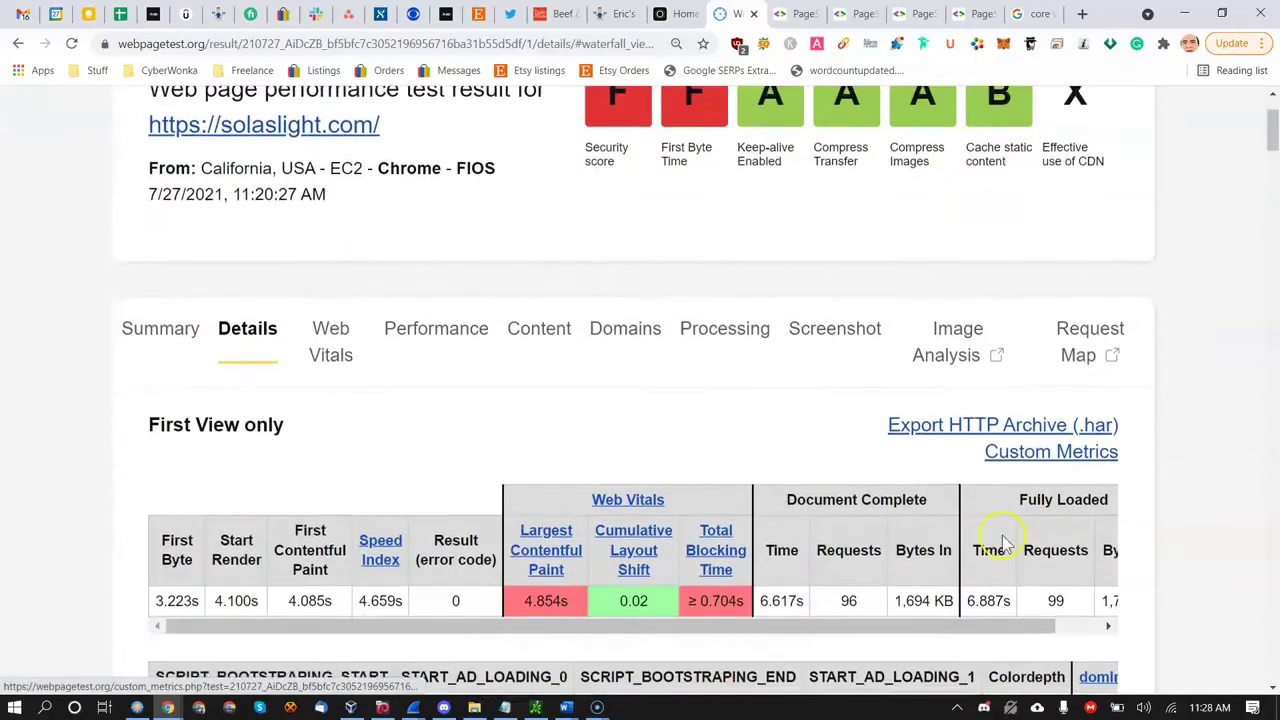
Highlight the Fully Loaded time in the First View table and clear the selection.
double_click(985, 583)
click(955, 491)
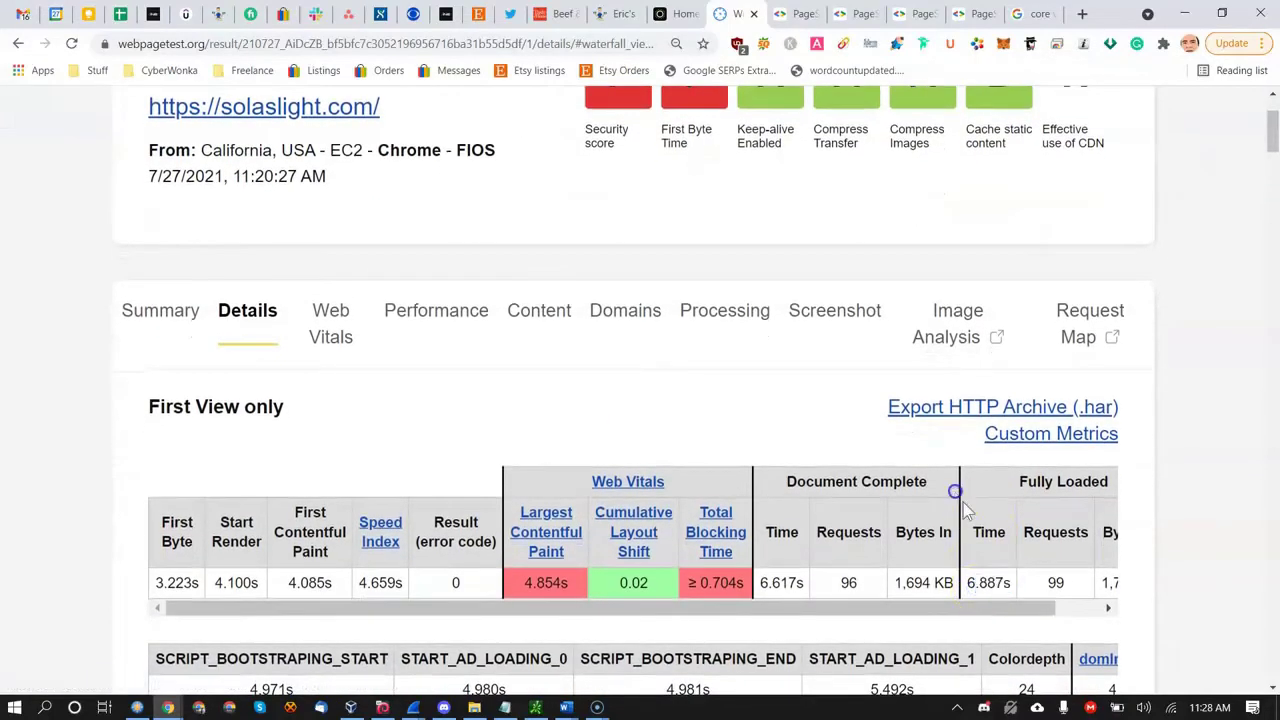
drag(966, 583, 988, 584)
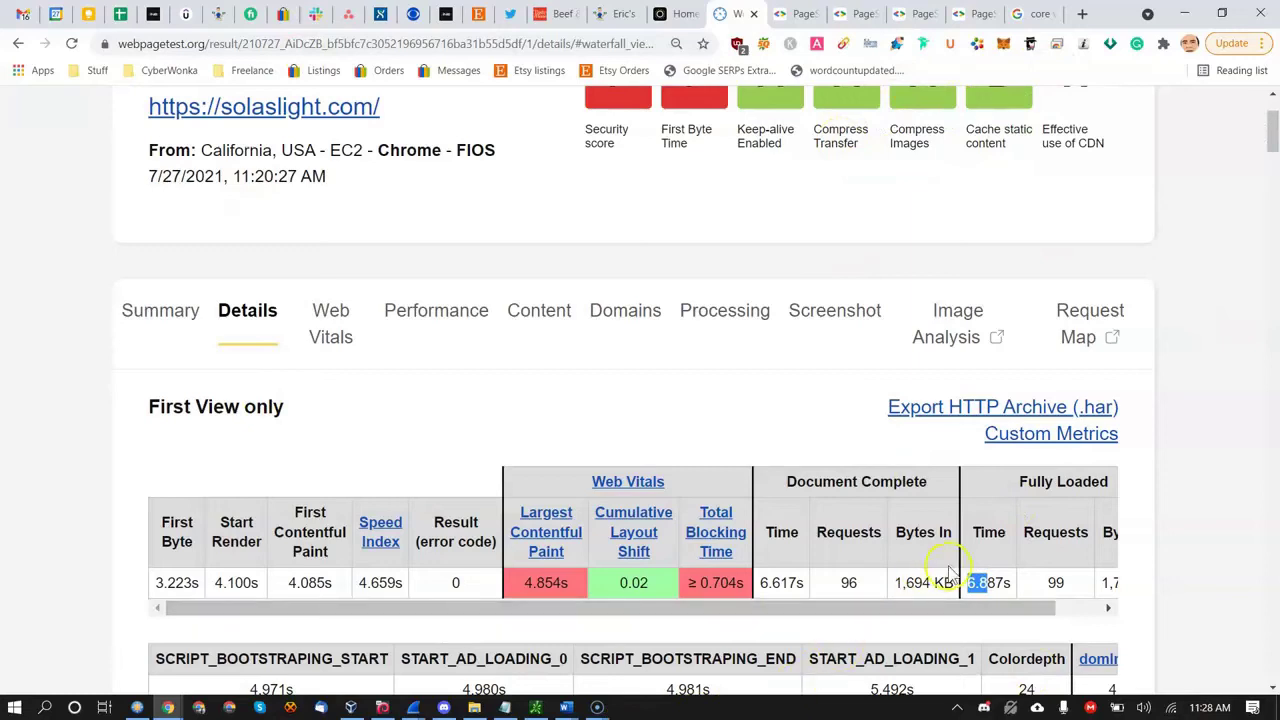
click(984, 582)
Return to the Waterfall View and look over the first requests of solaslight.com.
scroll(615, 330, down, 2)
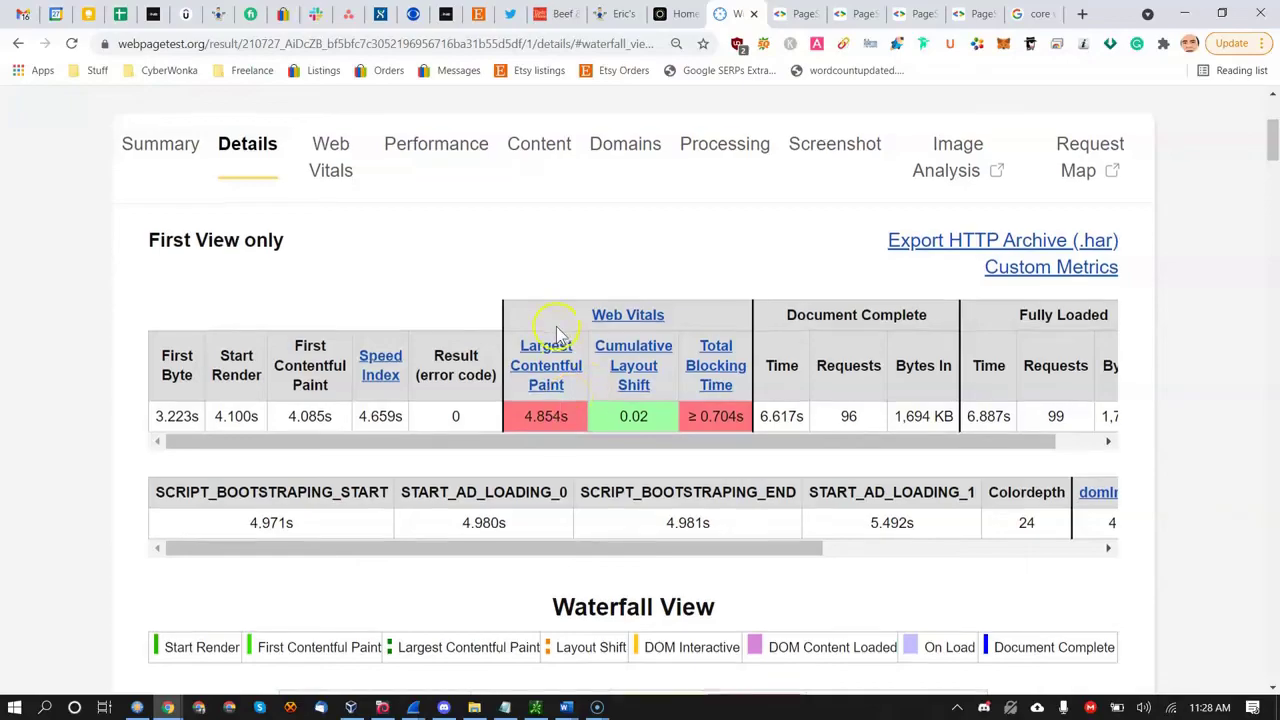
scroll(628, 530, down, 1)
scroll(486, 528, down, 4)
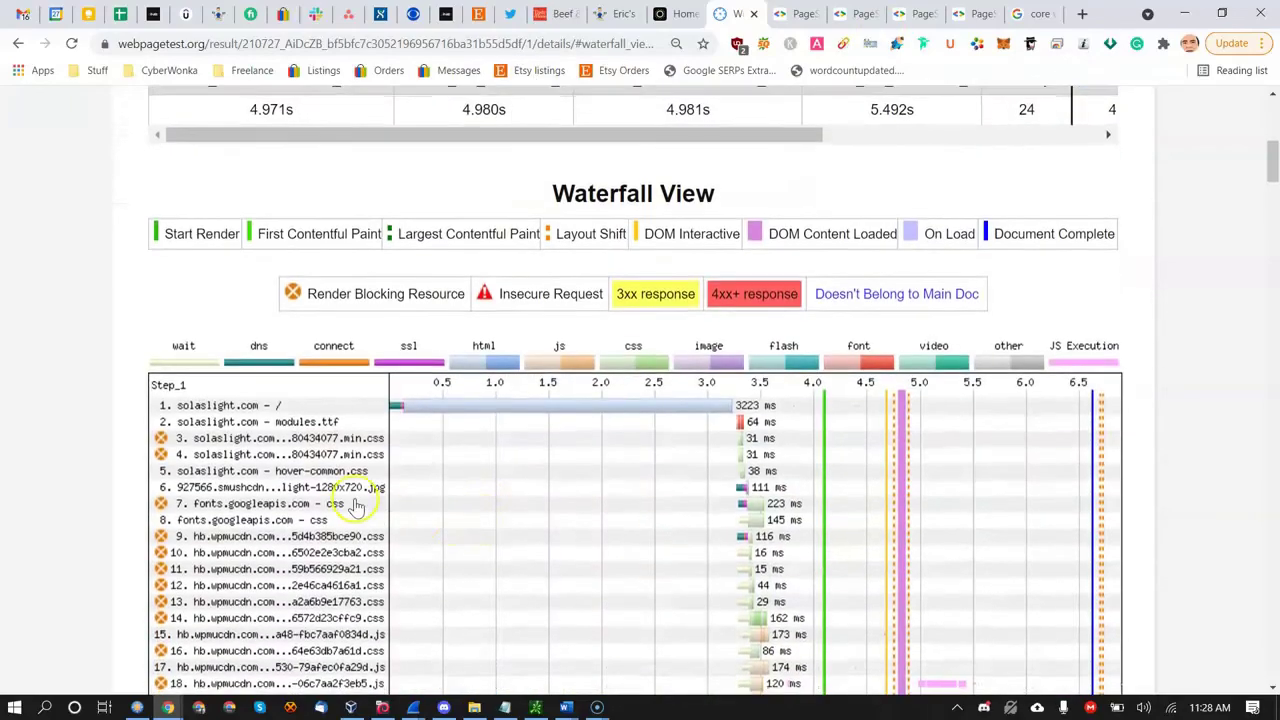